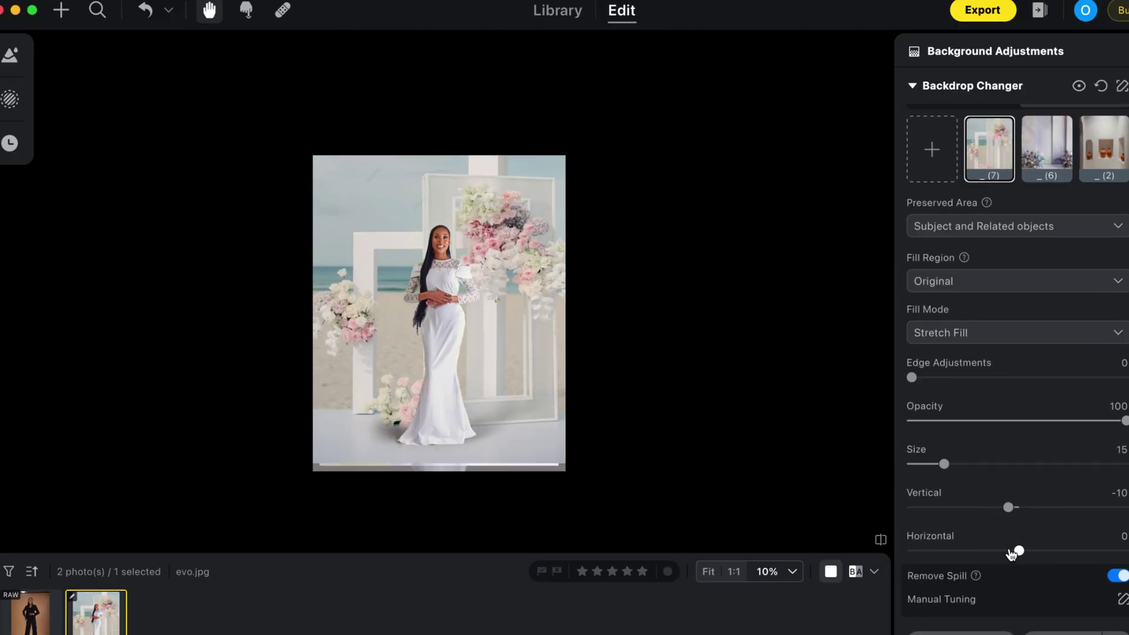
Apply floral studio backdrop (6) to the bride's photo
click(1046, 149)
Give the suit portrait an imported mottled backdrop from the reflex files folder, Vertical -9
scroll(791, 277, down, 2)
scroll(631, 247, up, 4)
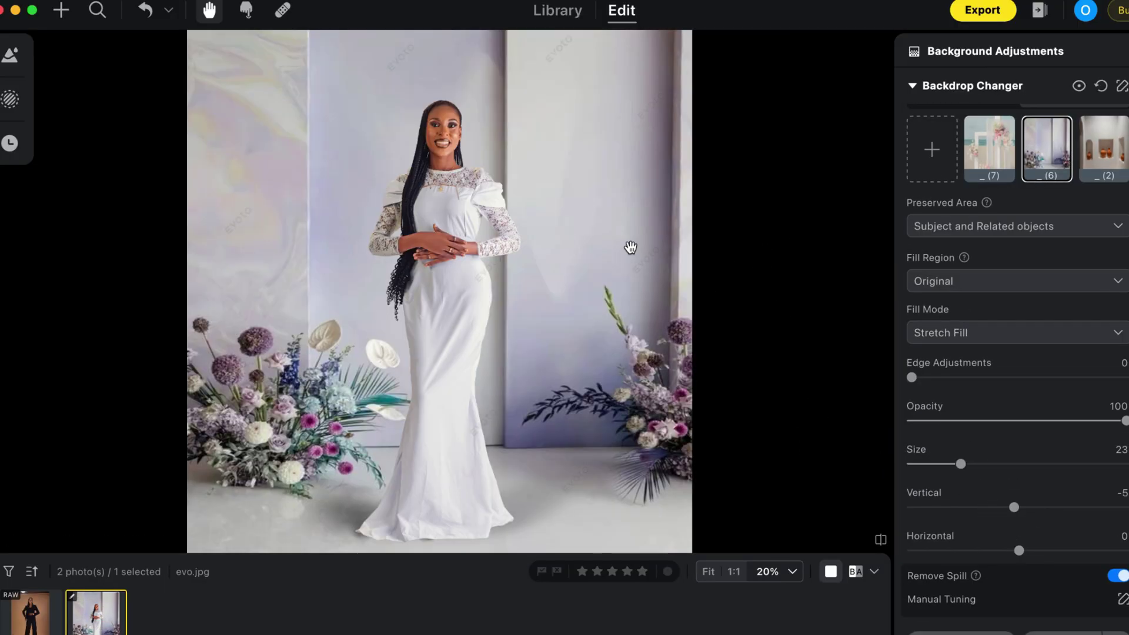
key(Left)
click(932, 149)
double_click(547, 340)
scroll(676, 377, down, 5)
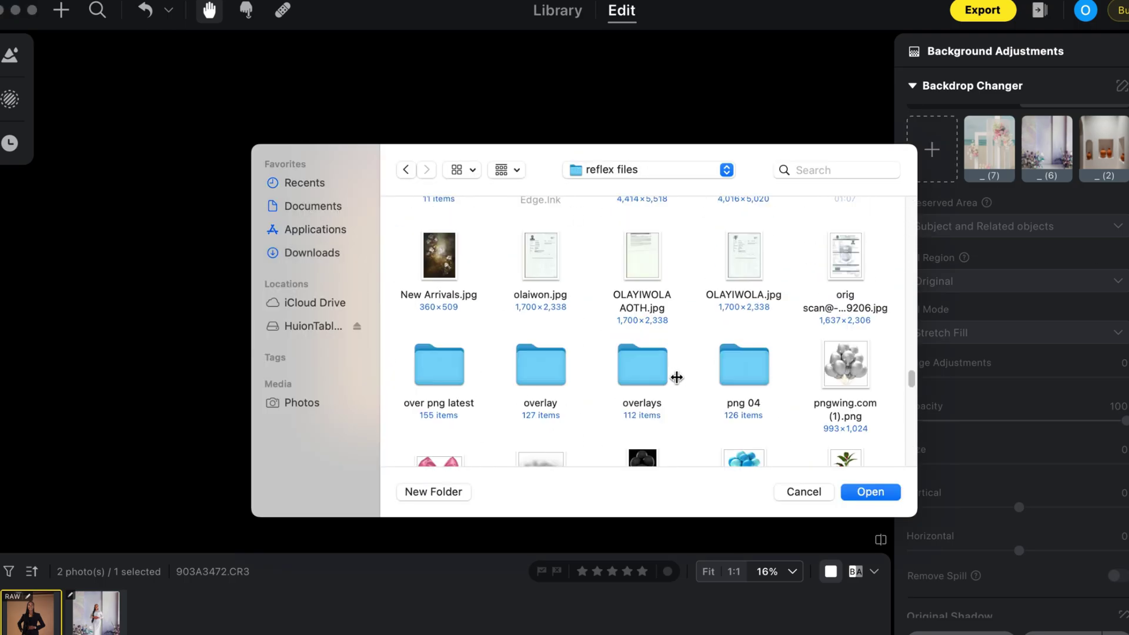
scroll(677, 377, down, 5)
double_click(660, 202)
drag(1019, 581, 1010, 582)
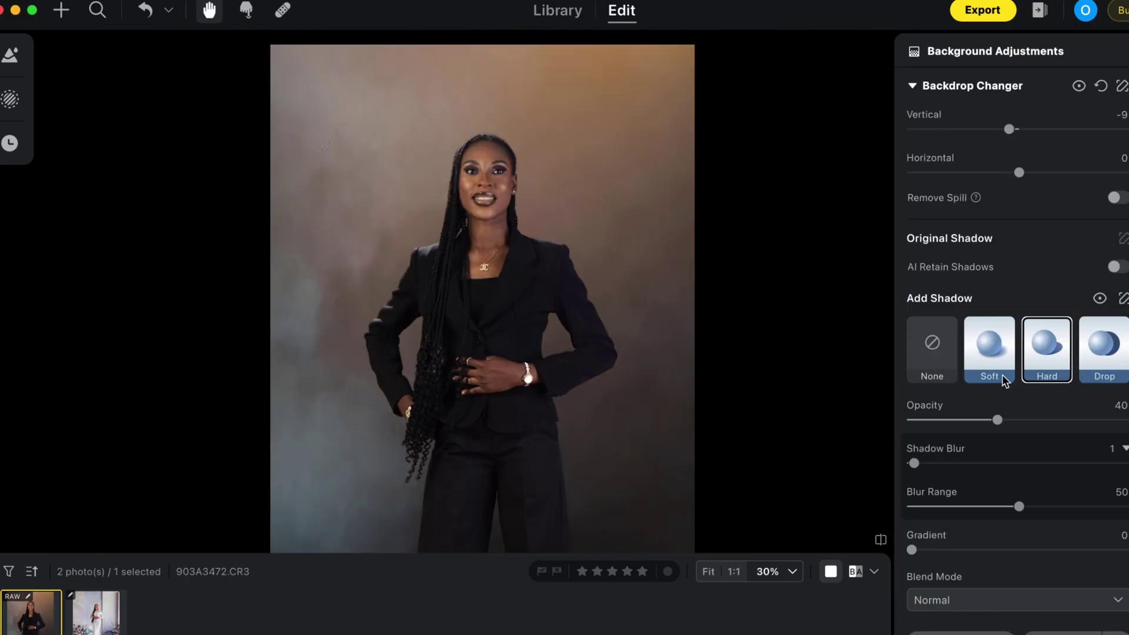
key(Right)
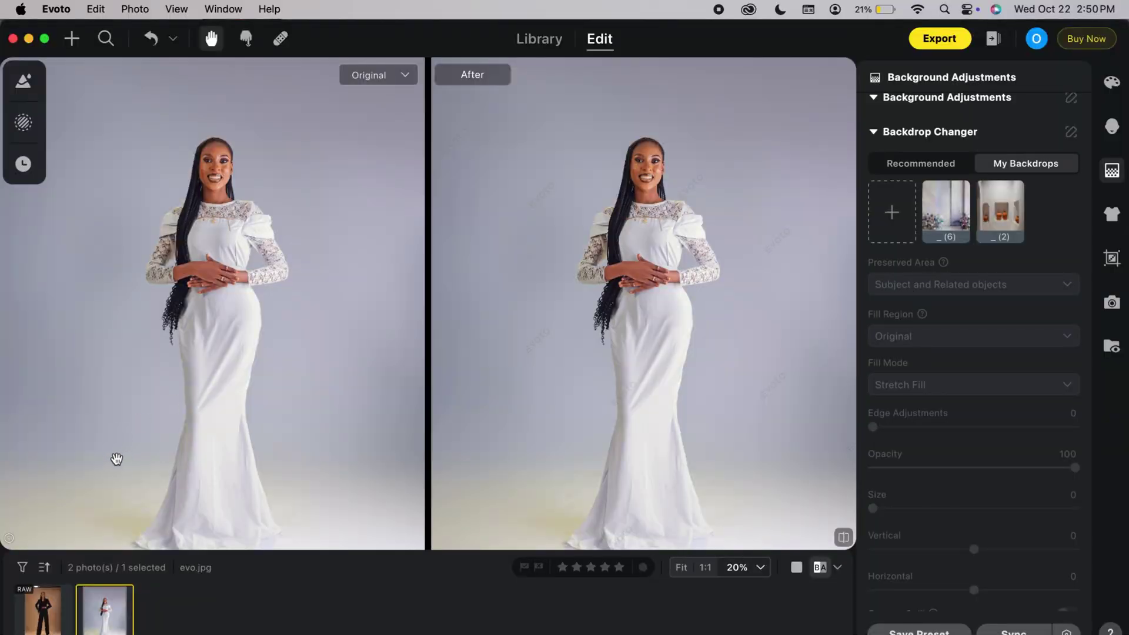
Review both photos at 10% and 20% zoom, then bring up Portrait Retouching for the bride
click(42, 609)
click(95, 619)
scroll(600, 220, down, 2)
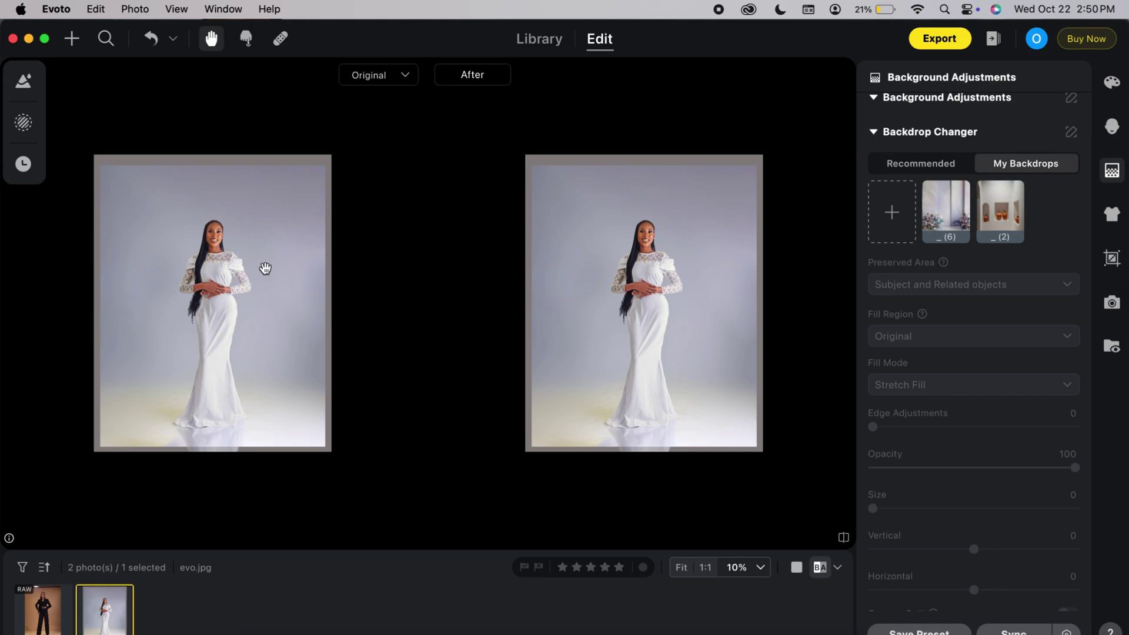
key(super+equal)
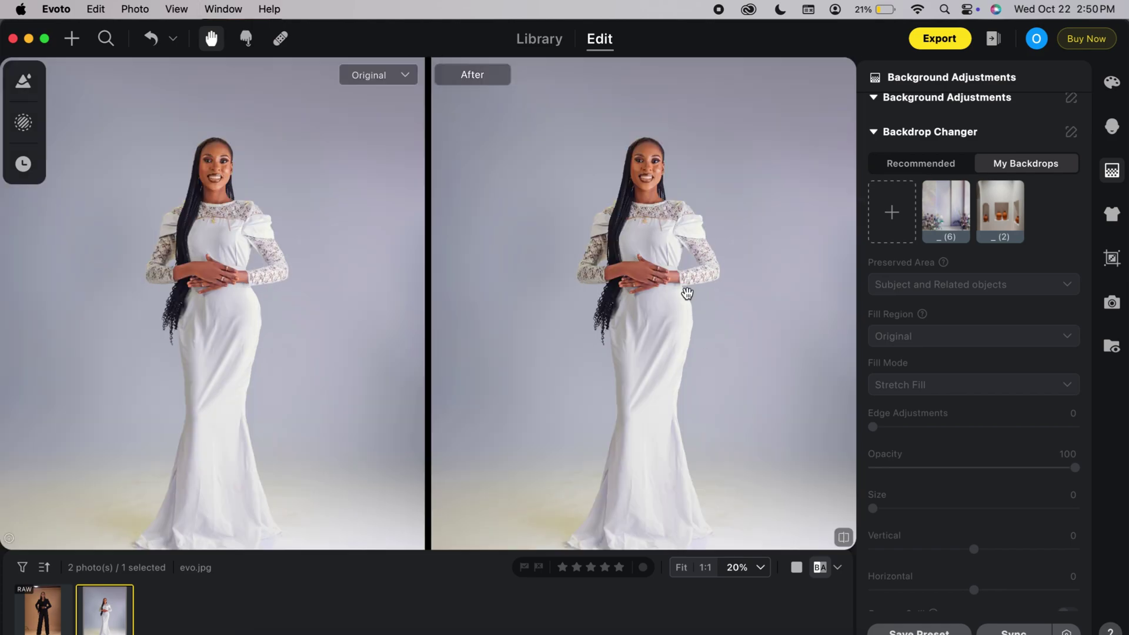
key(super+minus)
key(super+equal)
key(super+minus)
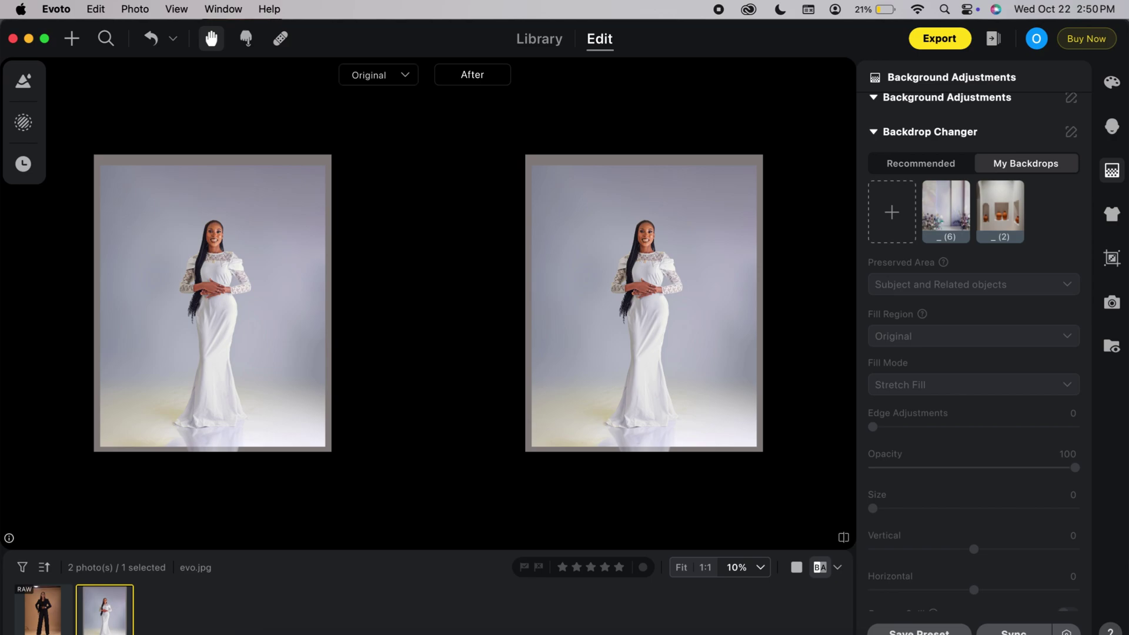
click(1112, 126)
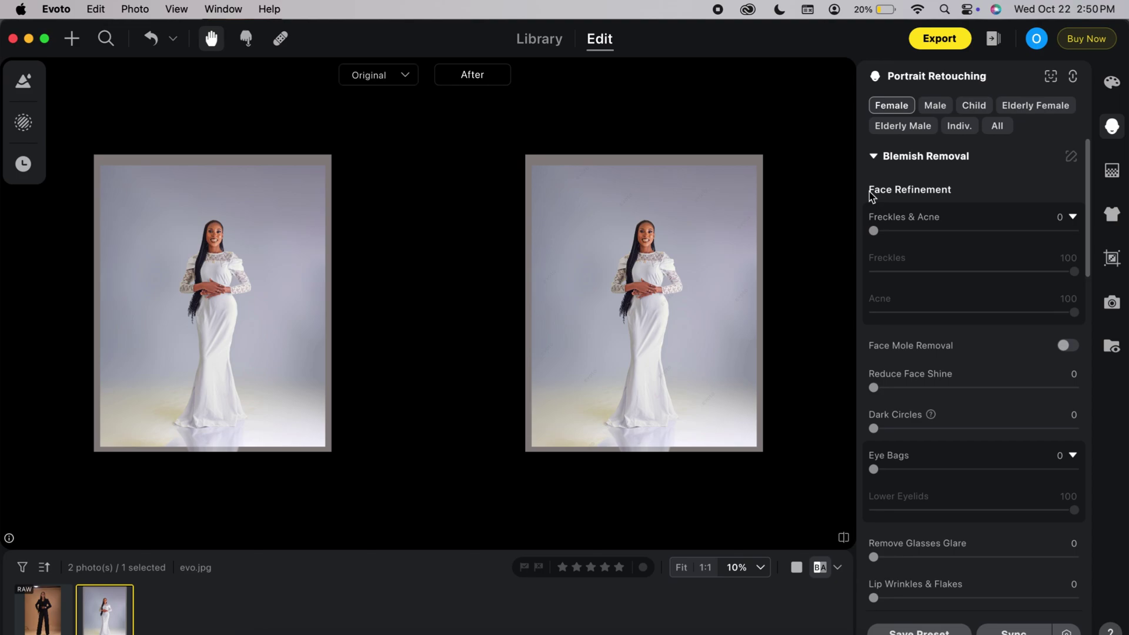
Try Brown03 from the Recommended backdrops, then settle on the mottled Fabric02 for the bride
click(695, 232)
click(695, 232)
click(1112, 172)
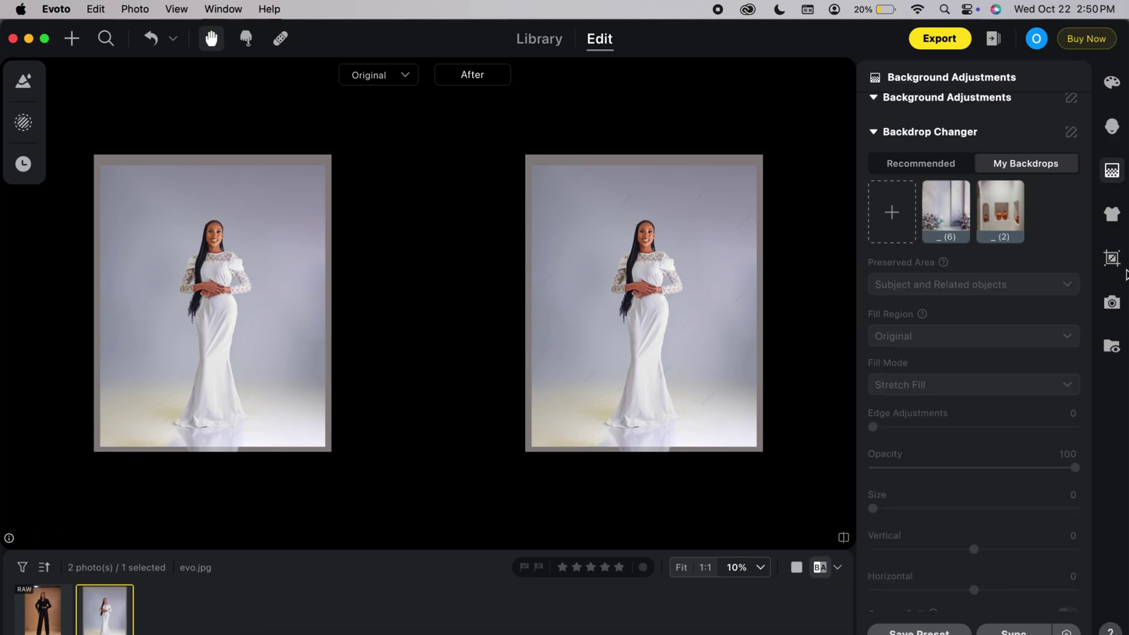
click(908, 166)
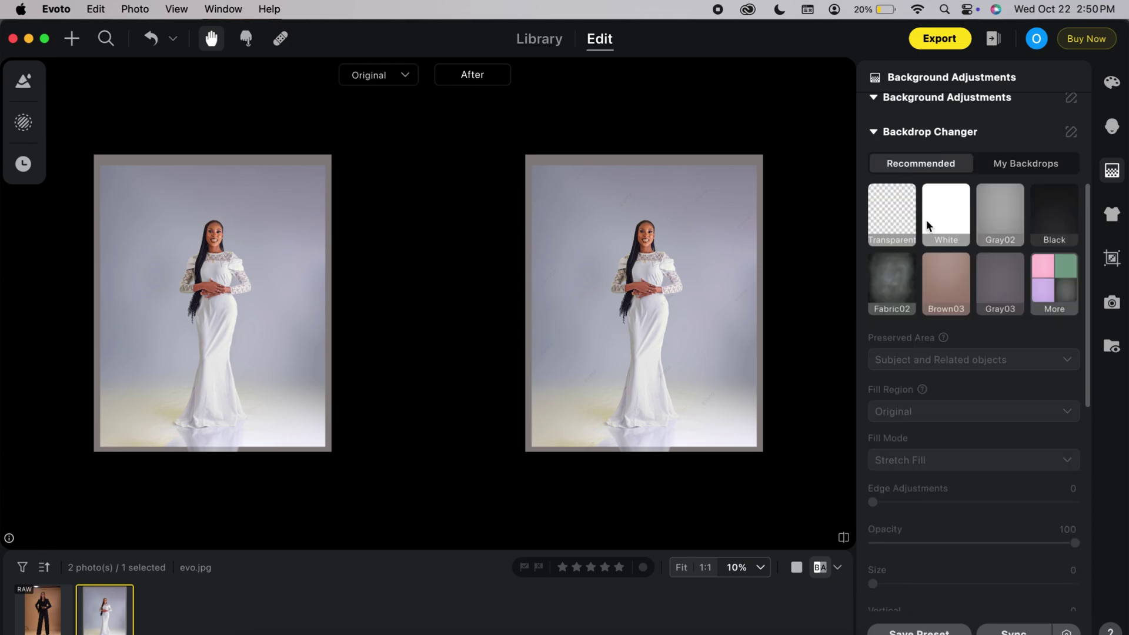
click(944, 284)
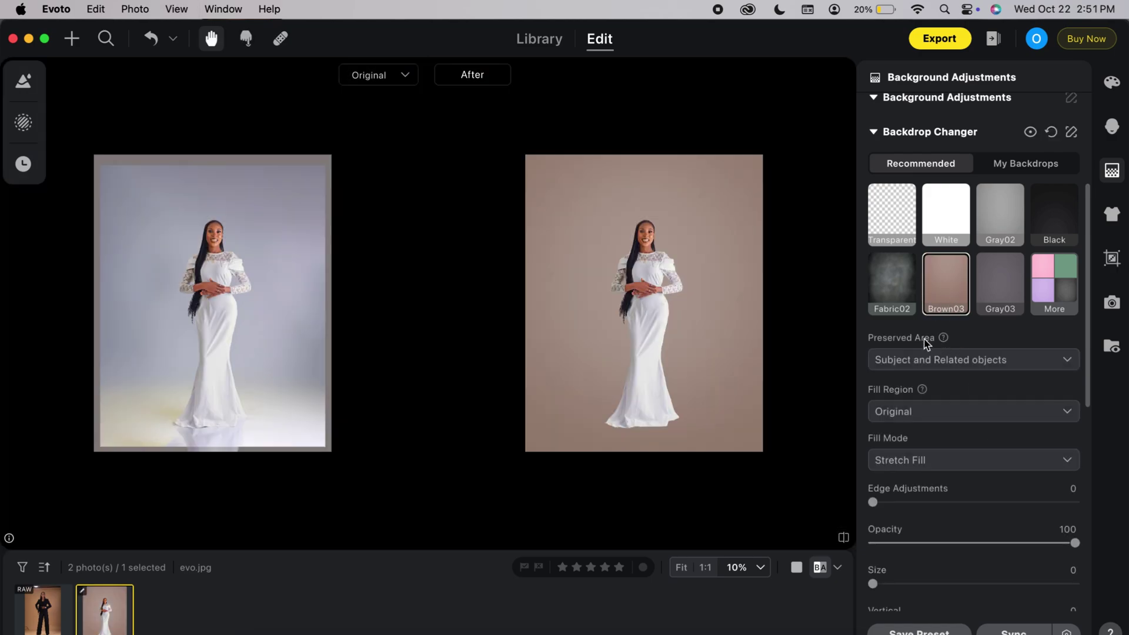
click(892, 284)
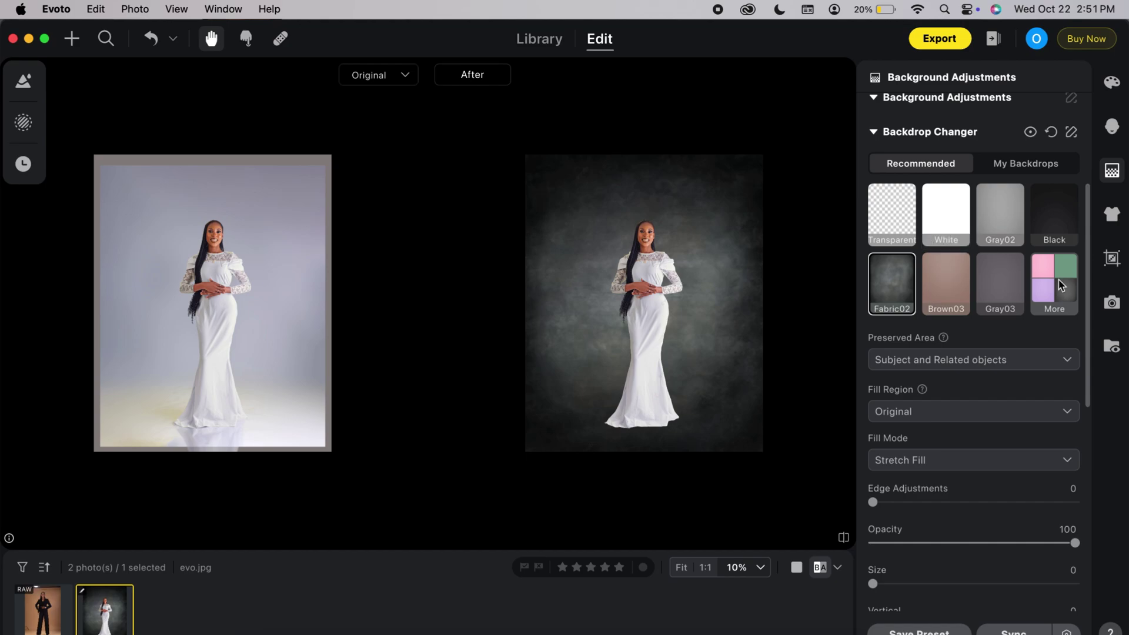
Preview the Gradient03 and Gradient02 backdrops on the bride from the full preset list
click(1059, 295)
scroll(1006, 404, down, 3)
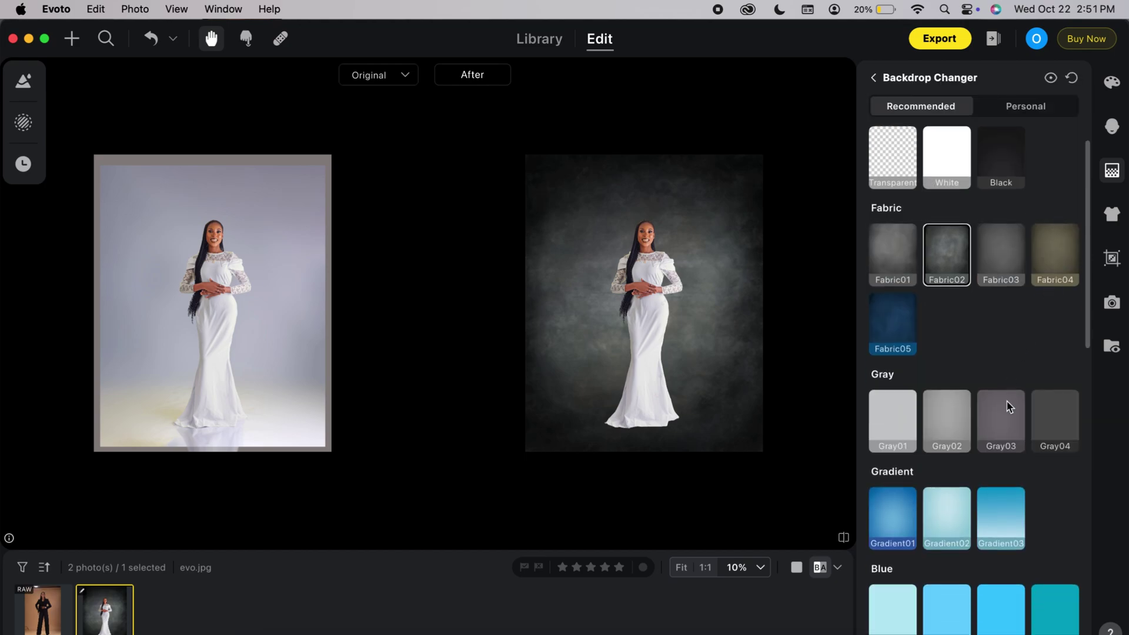
click(1000, 405)
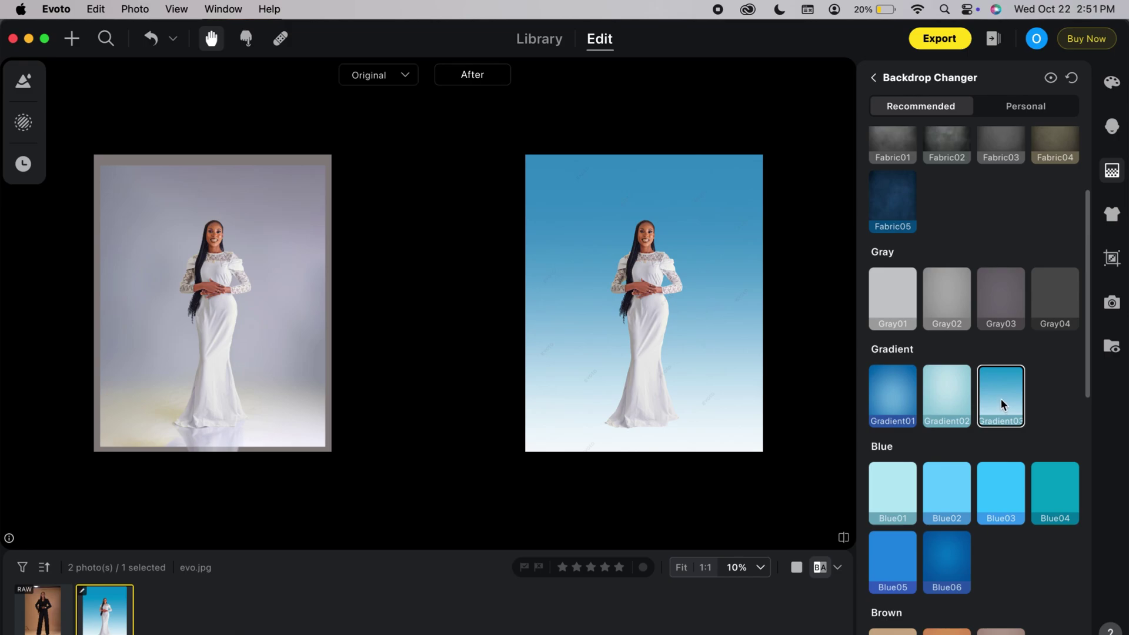
key(super+equal)
key(super+minus)
click(944, 398)
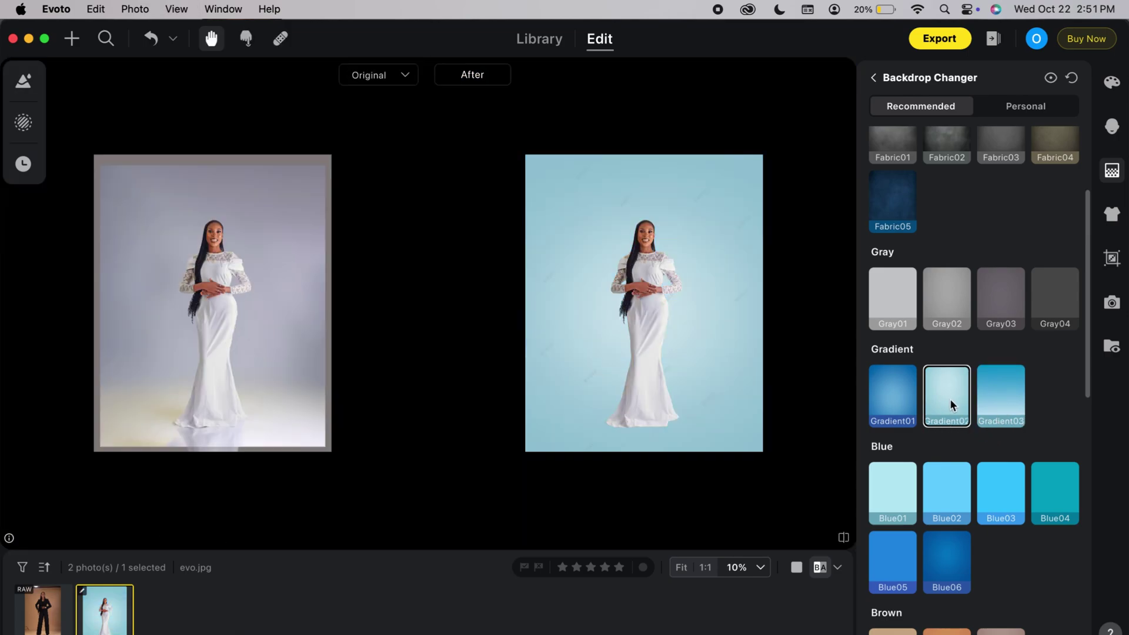
key(super+equal)
key(super+minus)
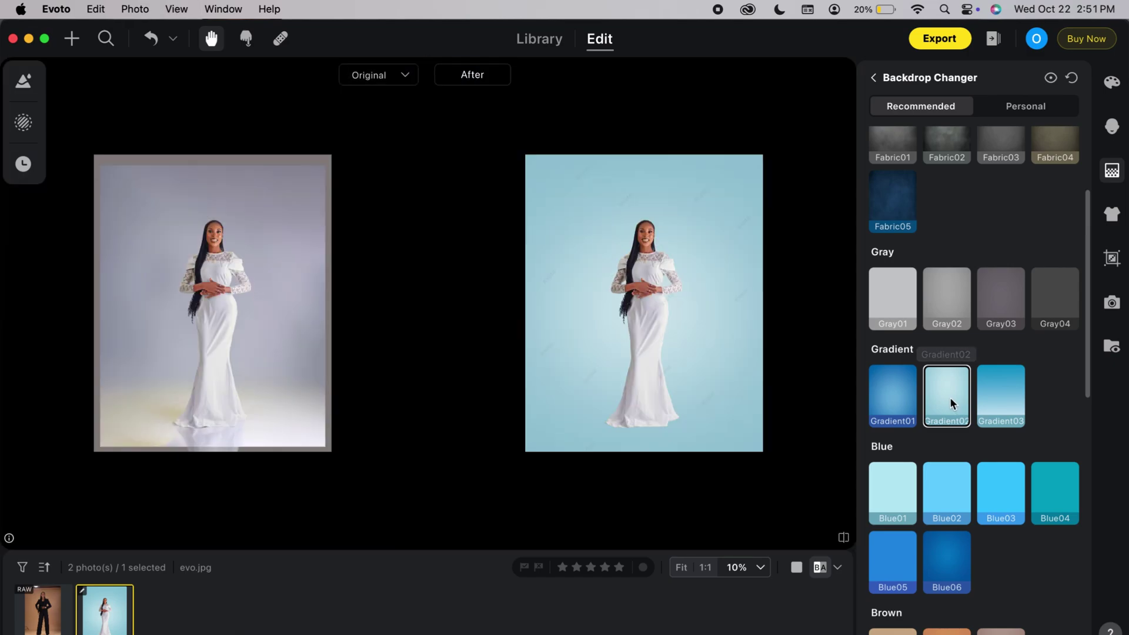
Apply the plain pale-blue Blue01 backdrop to the bride
key(super+equal)
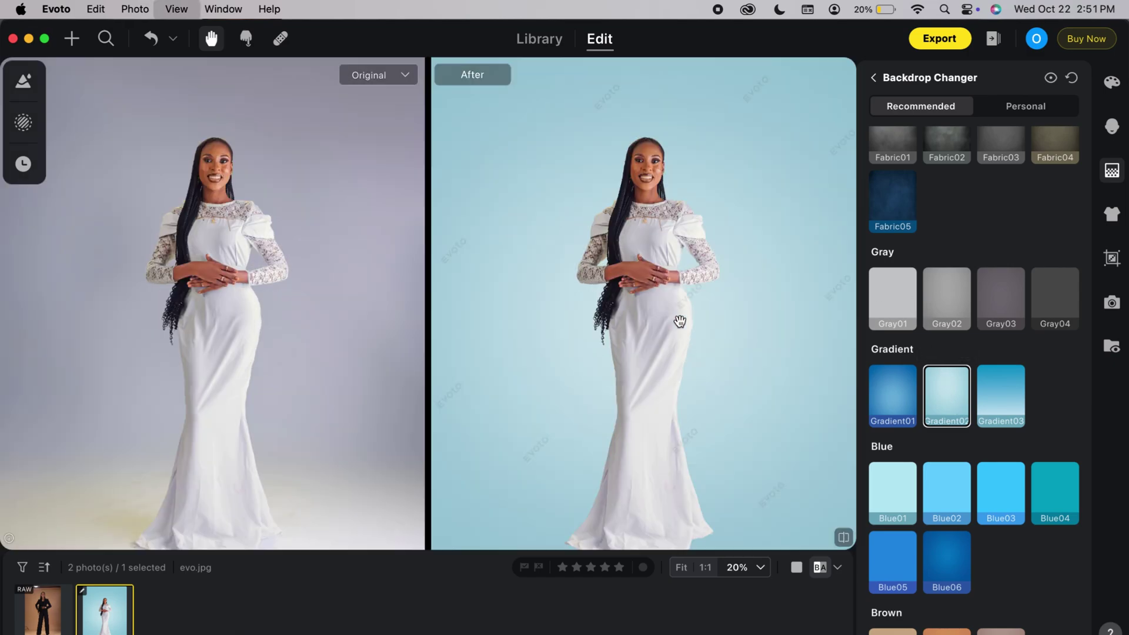
key(super+minus)
key(super+equal)
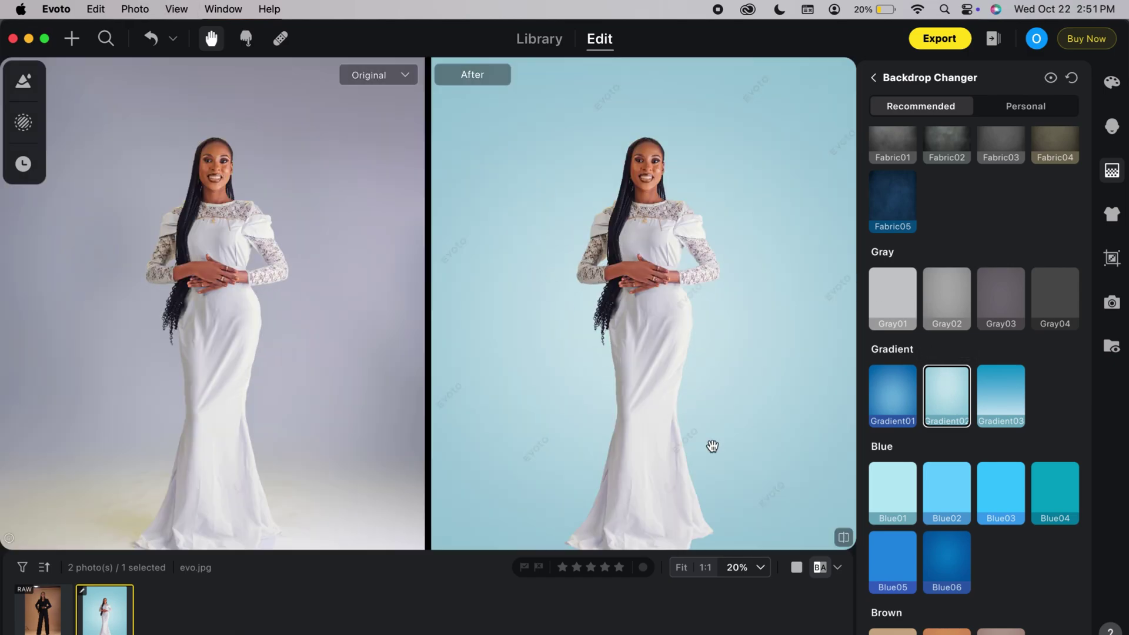
click(880, 481)
key(super+minus)
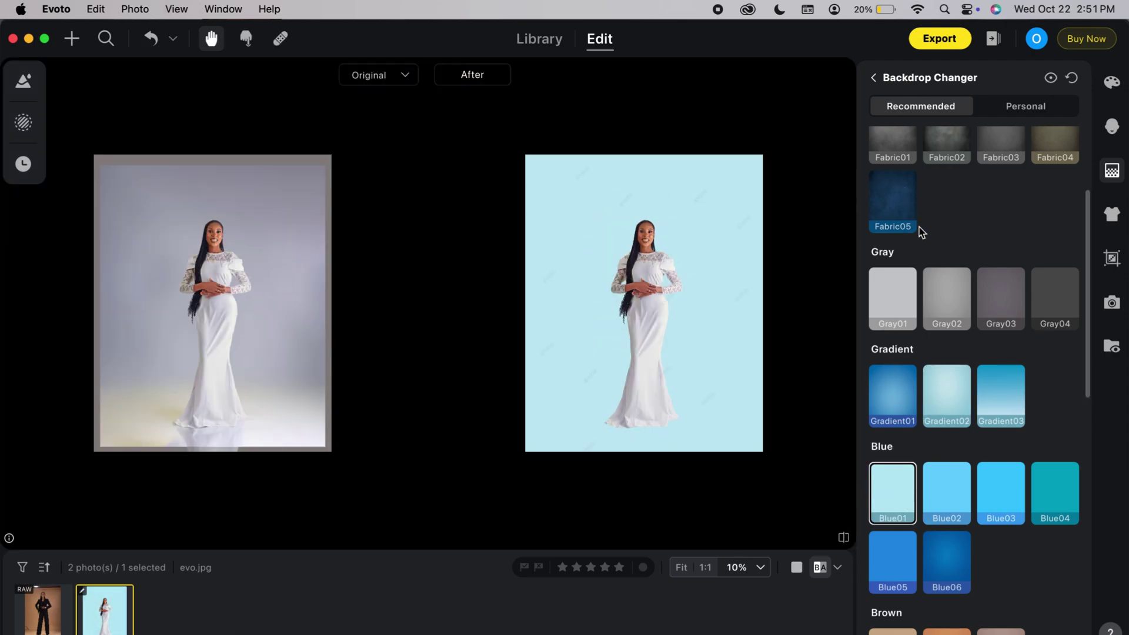
scroll(960, 360, down, 10)
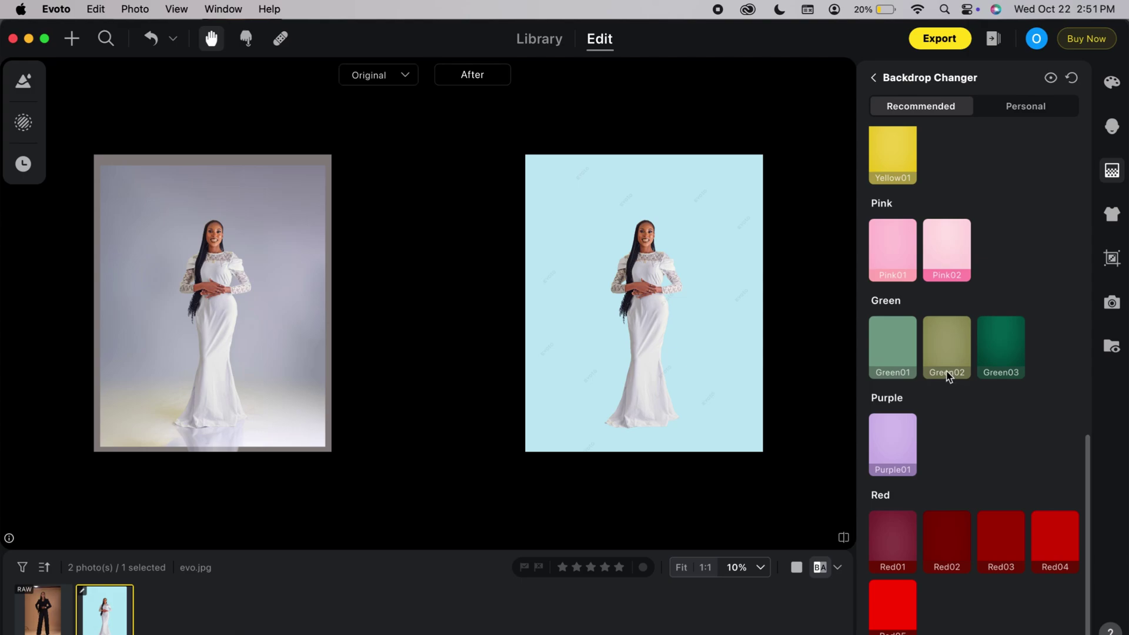
scroll(948, 377, up, 15)
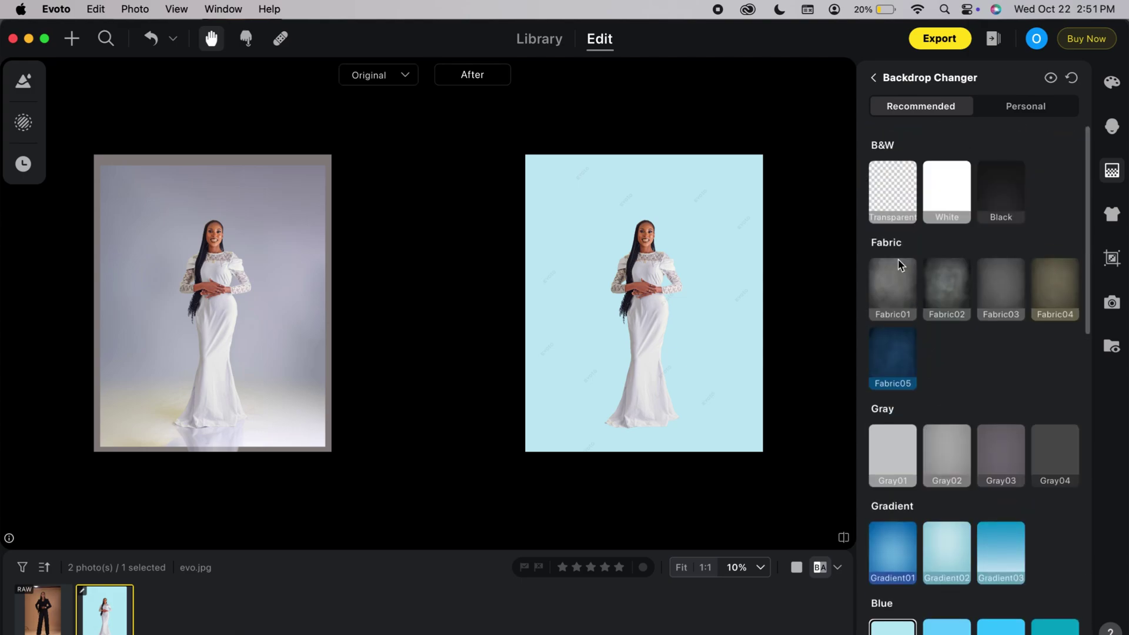
Add a Soft shadow preset behind the bride at opacity 40
click(876, 80)
scroll(925, 398, down, 3)
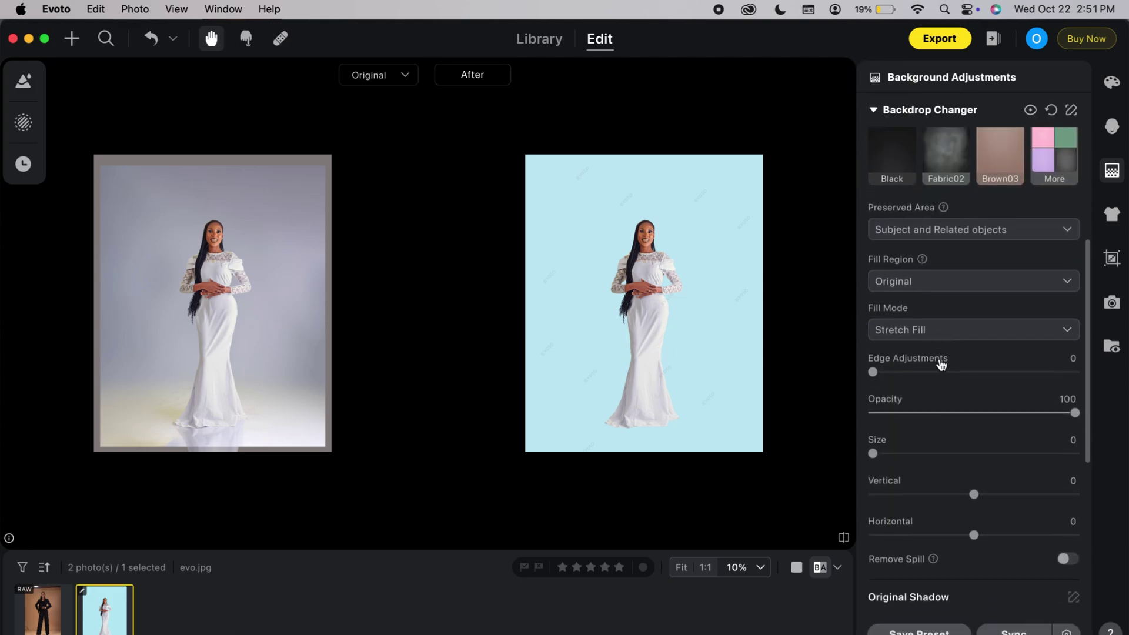
scroll(929, 388, down, 5)
scroll(927, 510, down, 1)
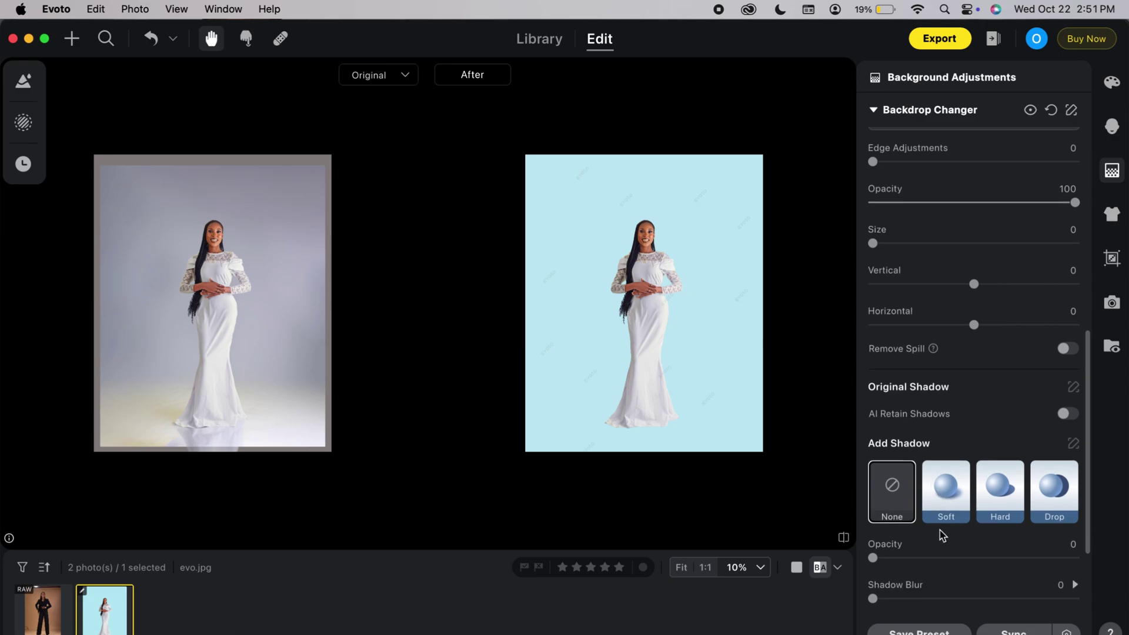
click(924, 502)
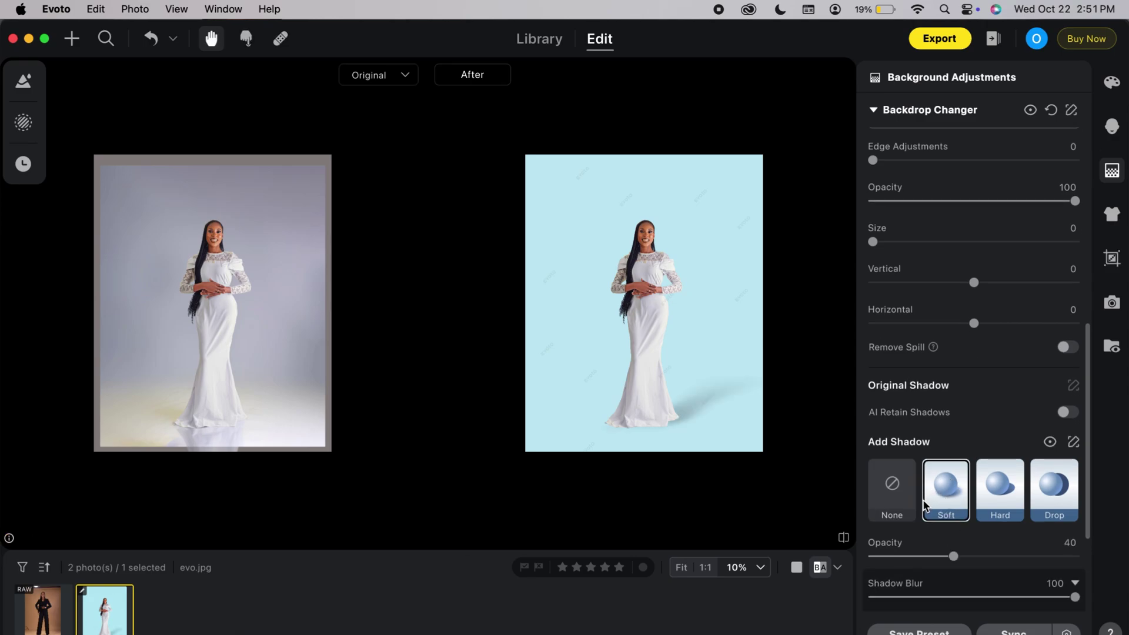
key(super+equal)
scroll(705, 386, down, 5)
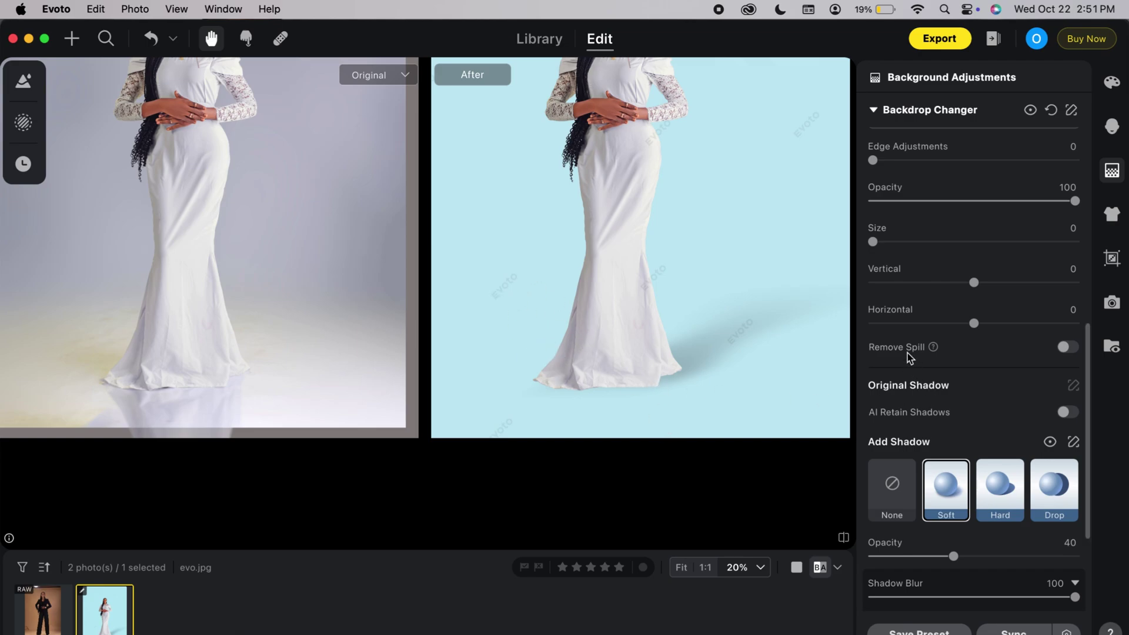
Turn on AI Retain Shadows at amount 85 and check the whole photo
click(1065, 412)
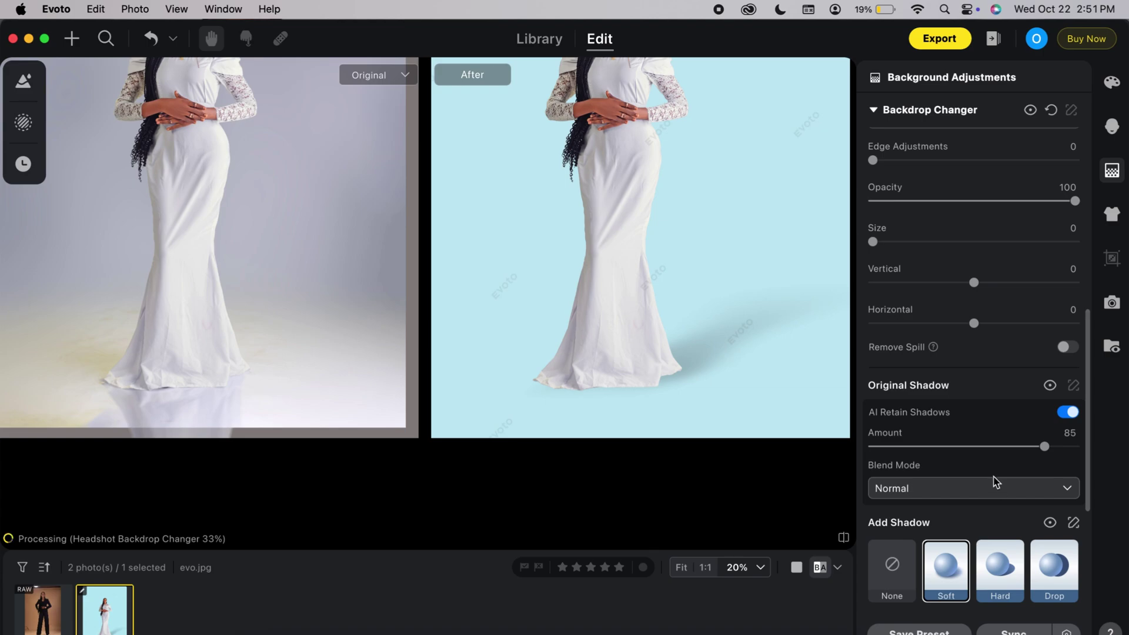
key(super+minus)
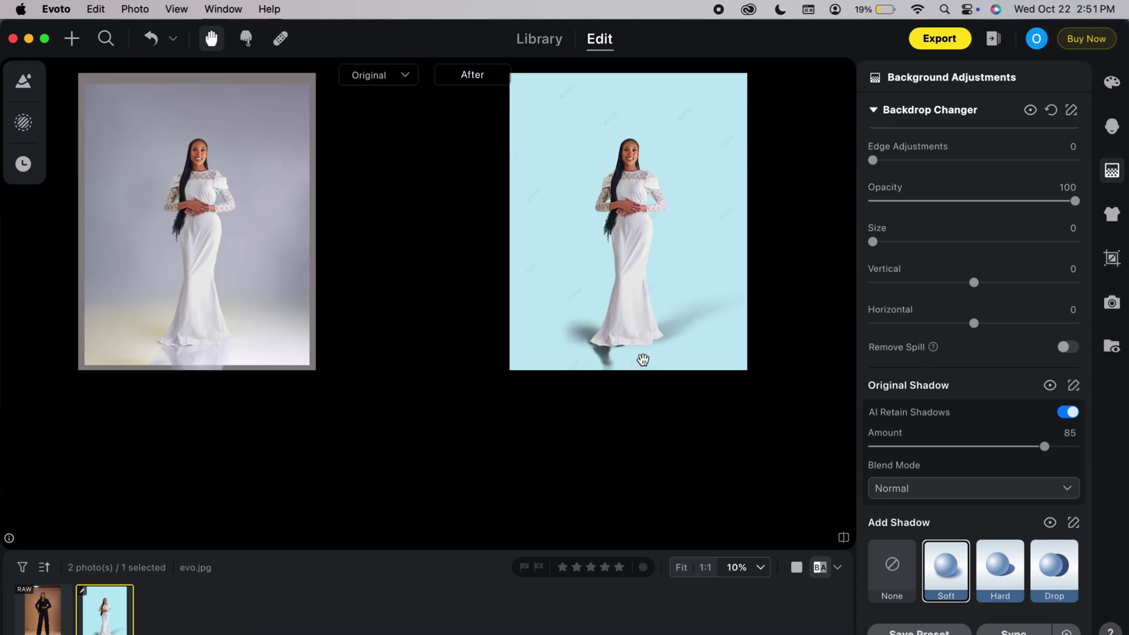
key(super+equal)
key(super+minus)
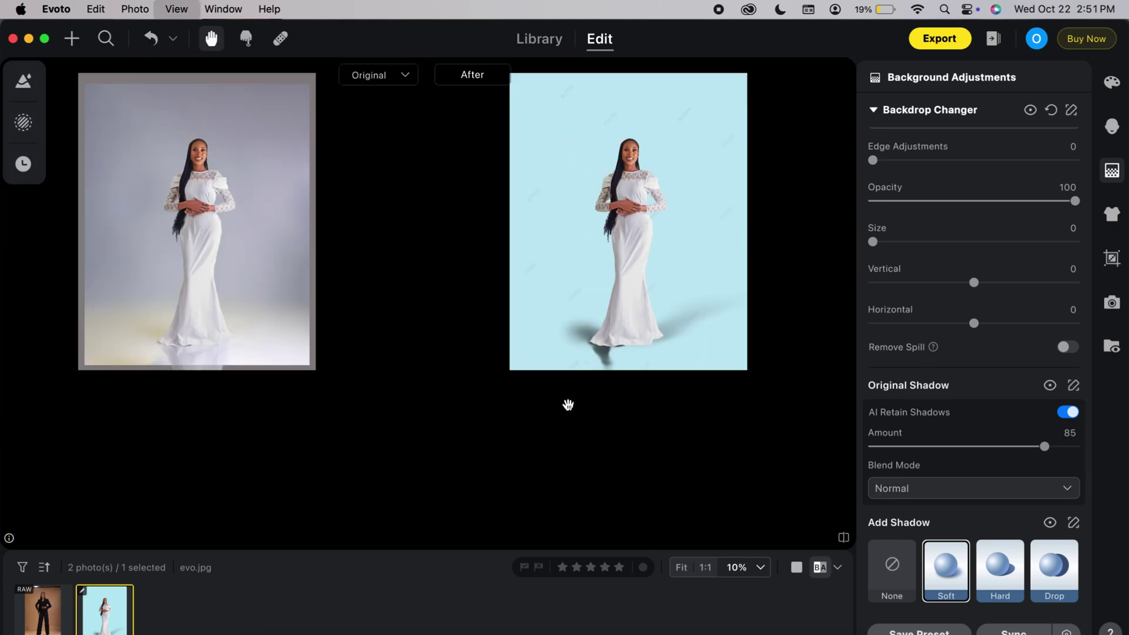
key(super+equal)
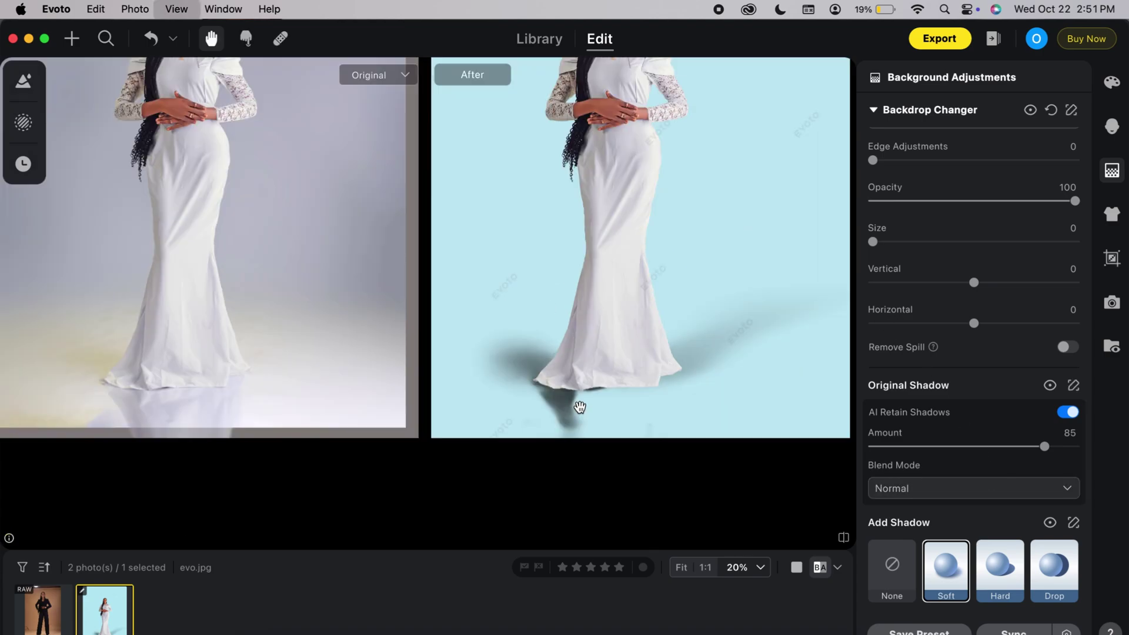
Erase the dark retained shadow under the bride's hem with a size-40 brush
click(1073, 386)
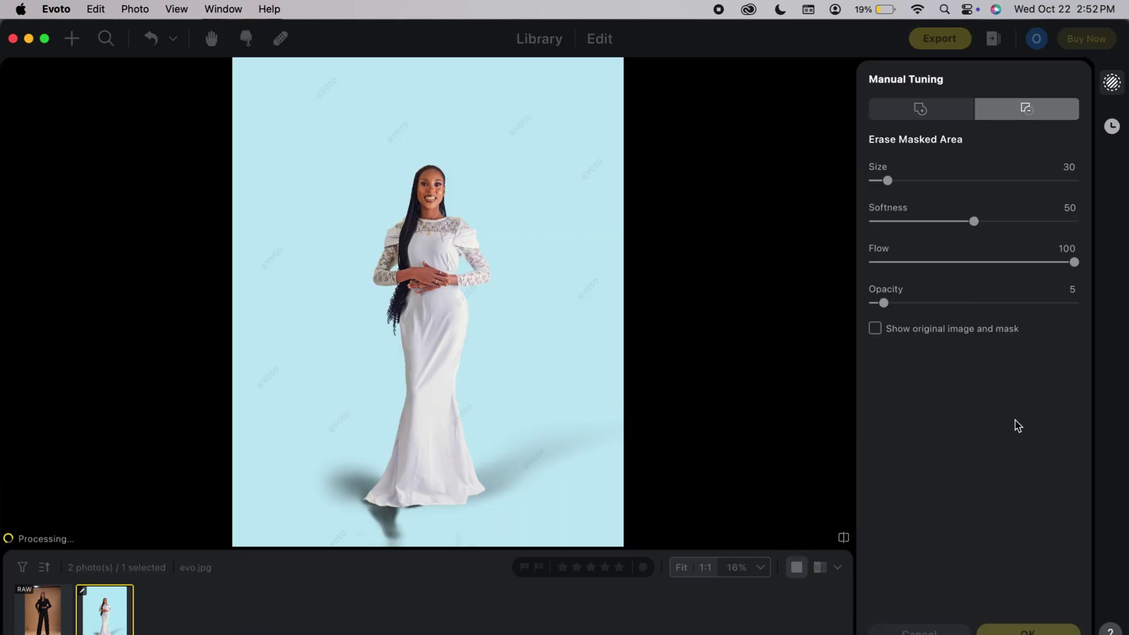
key(bracketright)
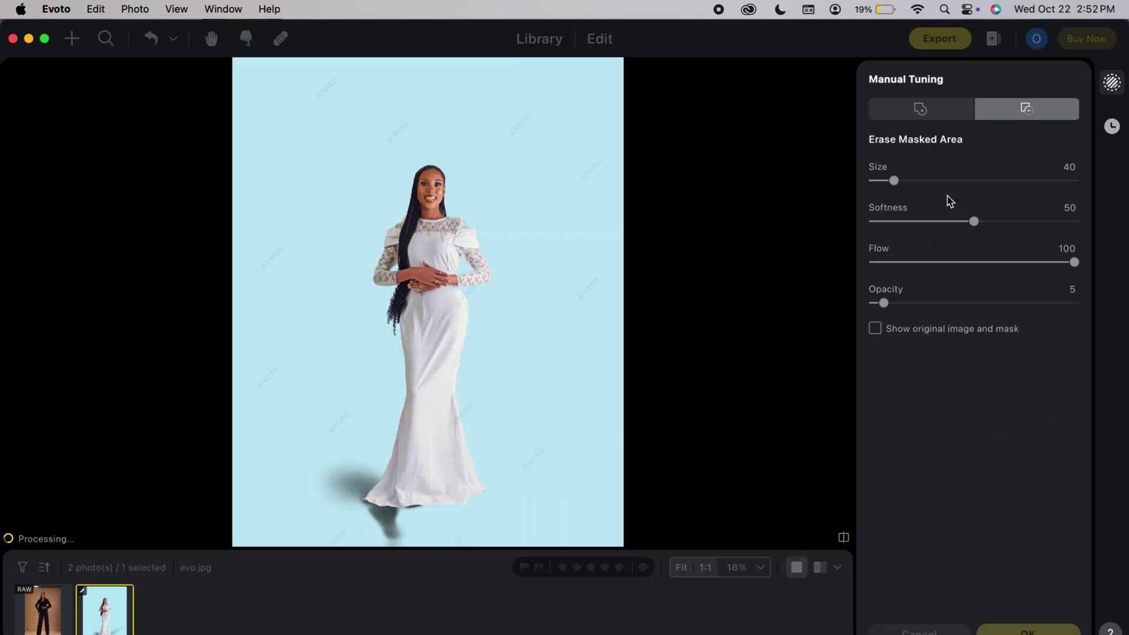
mouse_move(347, 506)
mouse_down()
mouse_move(411, 521)
mouse_move(380, 528)
mouse_move(399, 519)
mouse_move(377, 514)
mouse_move(409, 535)
mouse_move(365, 519)
mouse_move(411, 516)
mouse_move(373, 510)
mouse_move(391, 538)
mouse_move(419, 514)
mouse_move(362, 511)
mouse_move(418, 513)
mouse_move(391, 525)
mouse_up()
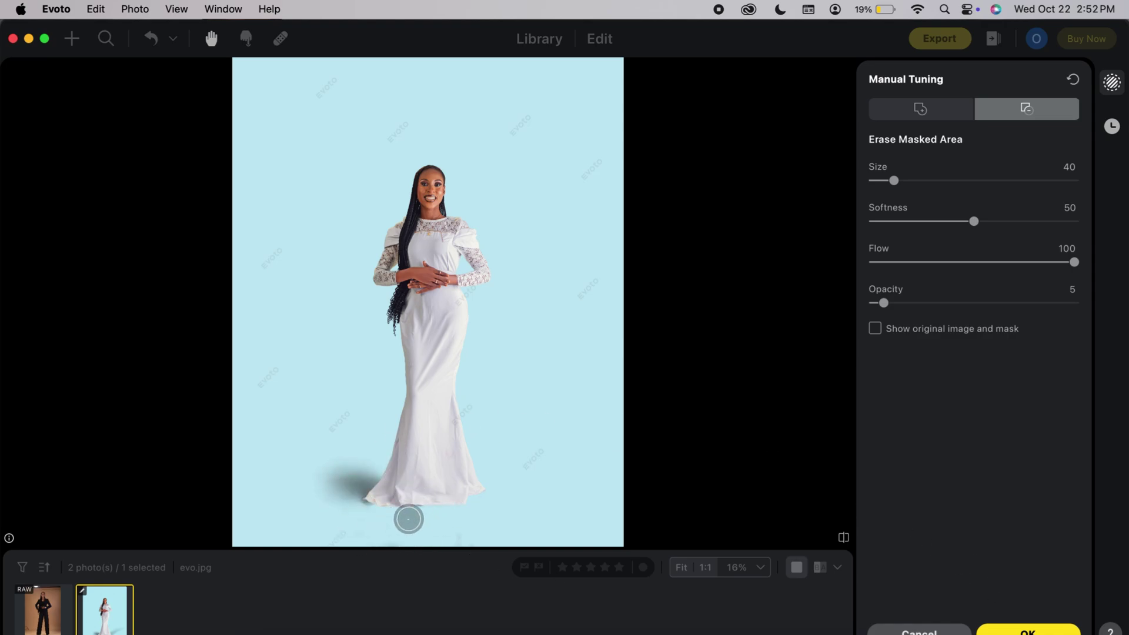
click(1028, 629)
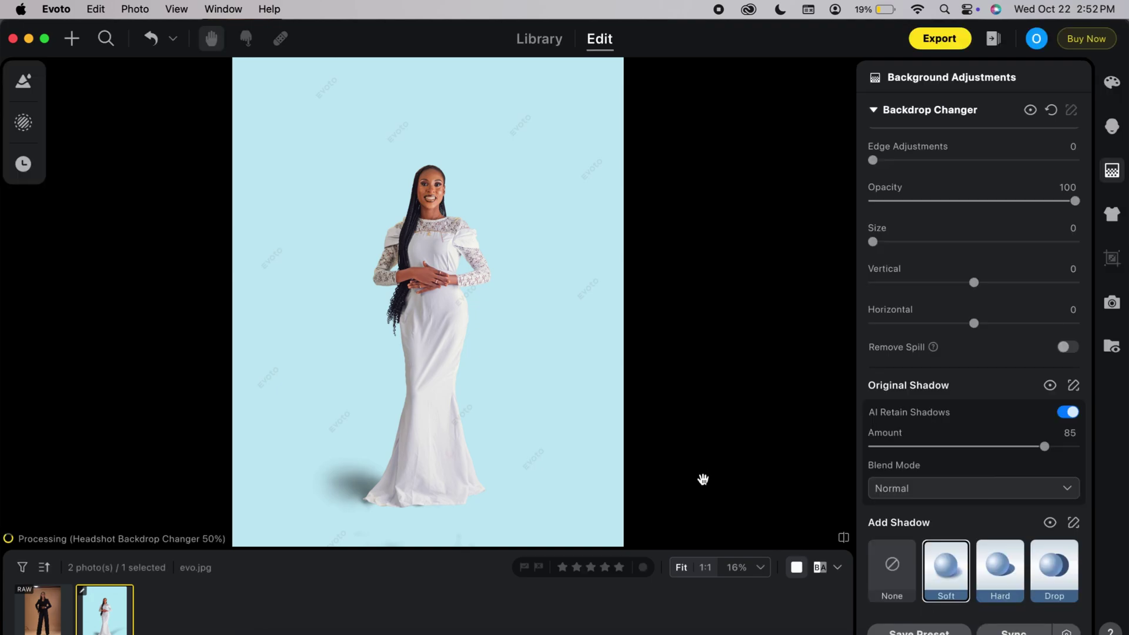
key(super+minus)
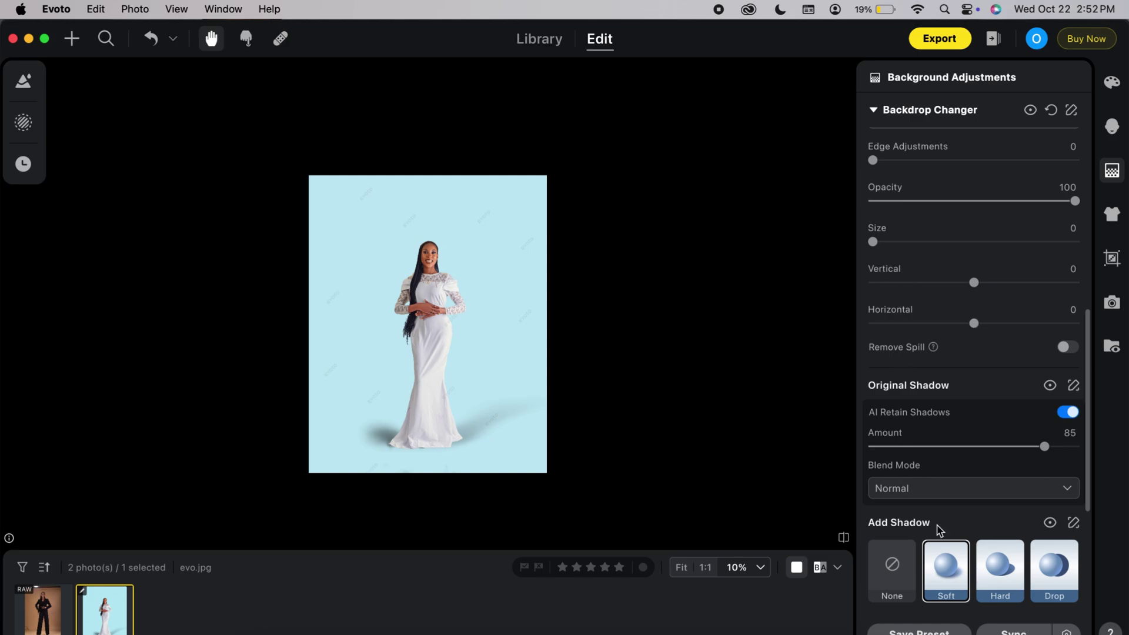
Drag the added shadow's Shadow Blur down to 7 and back to 100
scroll(947, 527, down, 5)
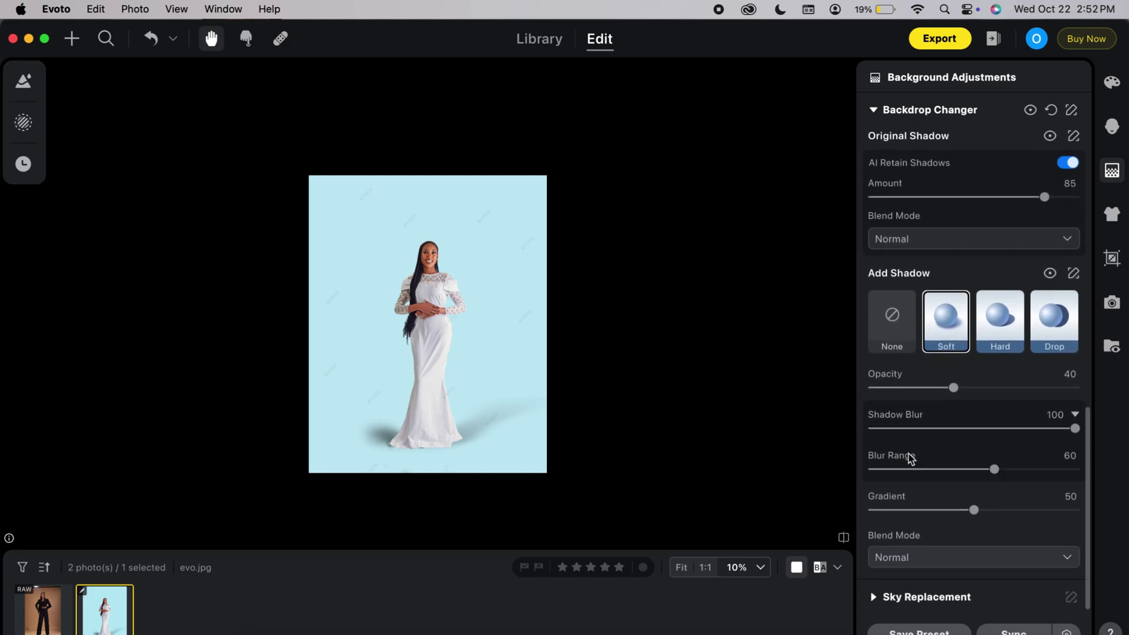
scroll(877, 434, up, 1)
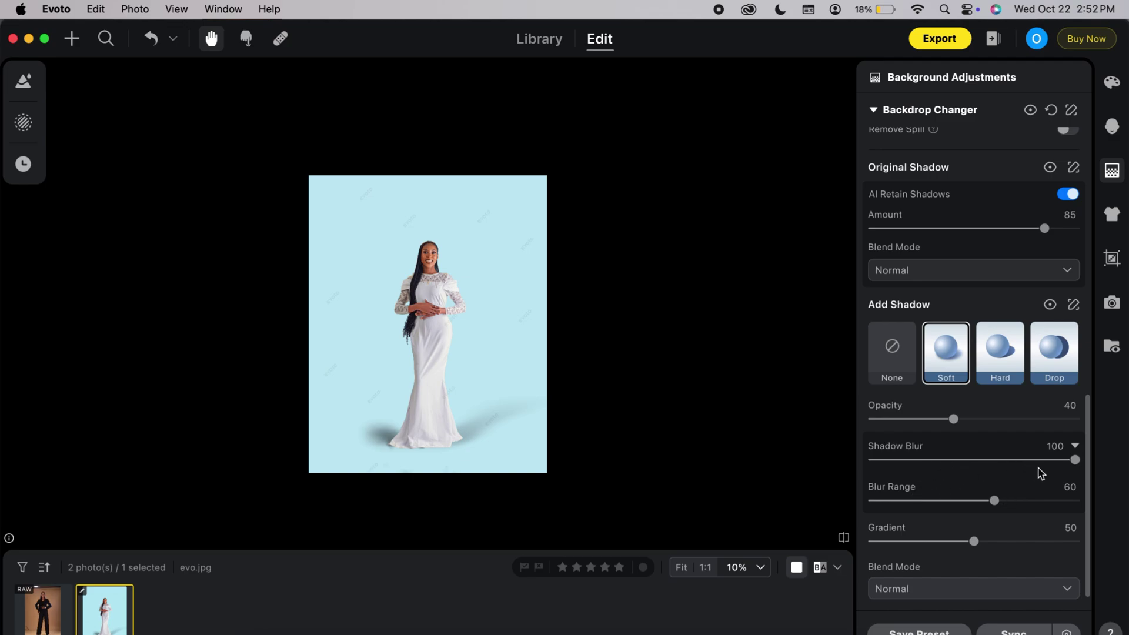
click(1076, 461)
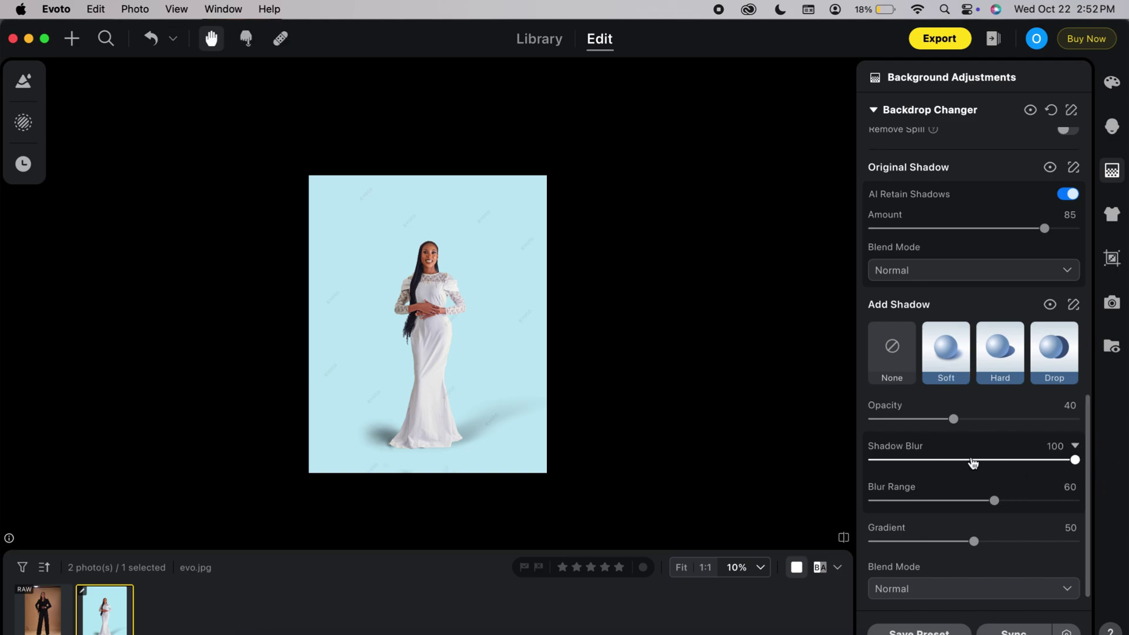
drag(1016, 464, 1077, 461)
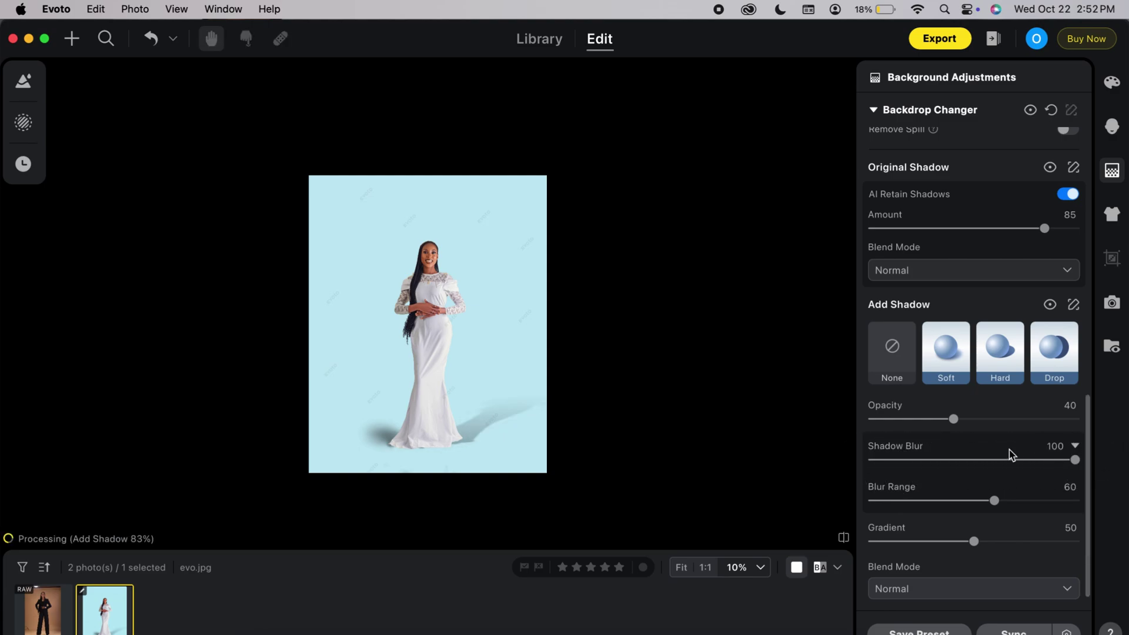
Zoom in on the dress edges and turn on Remove Spill
scroll(964, 332, up, 5)
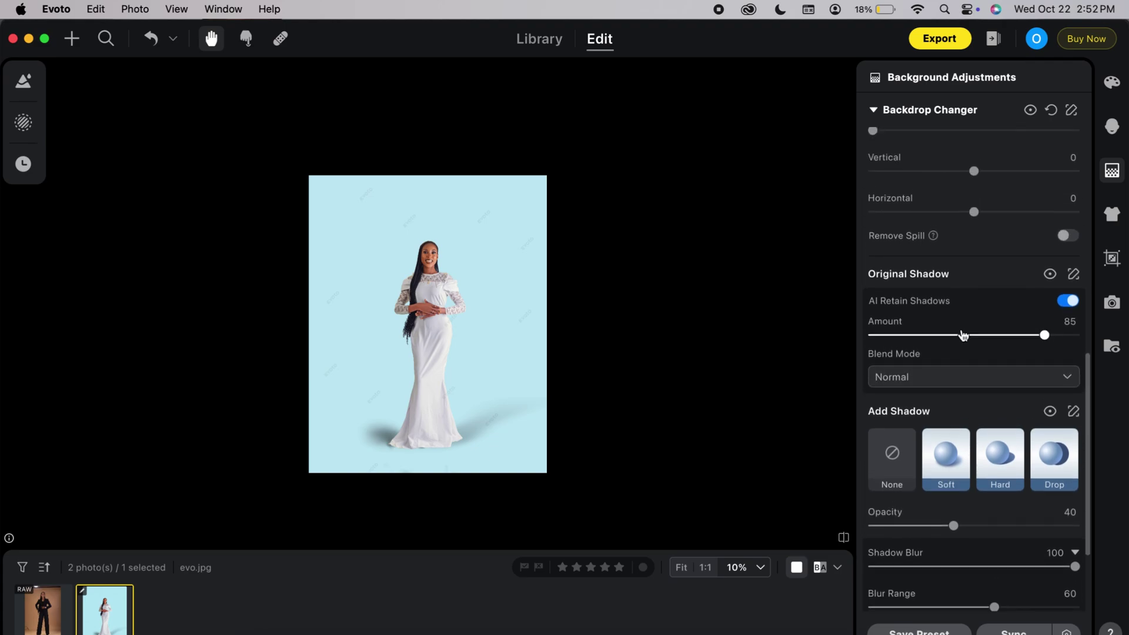
key(super+equal)
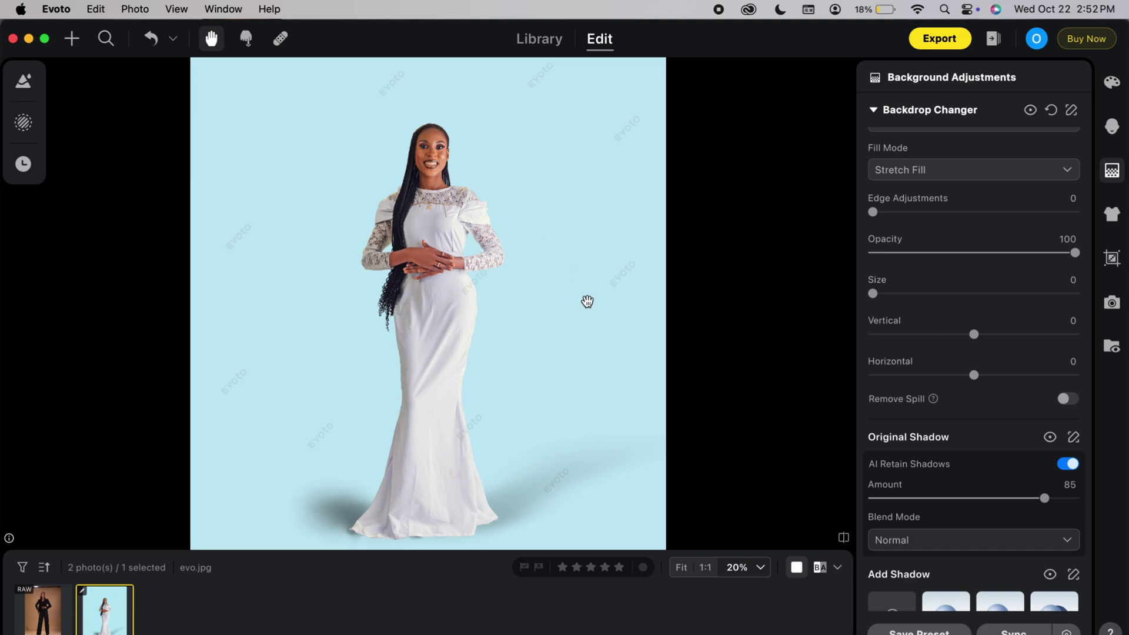
key(super+equal)
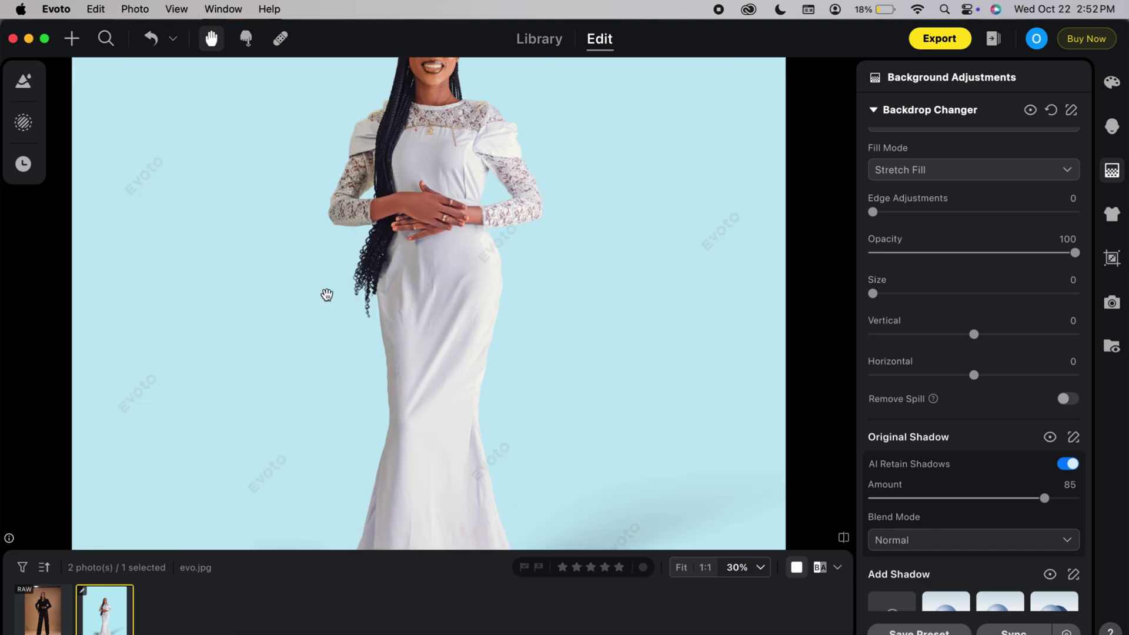
click(1069, 400)
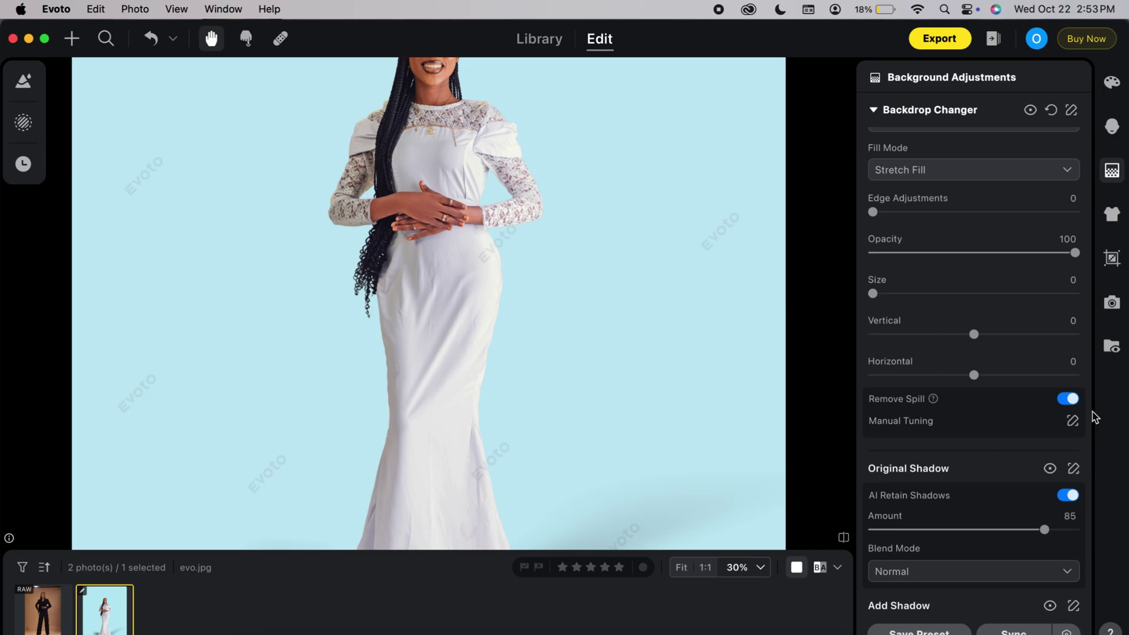
Compare the whole photo against closer views after the spill removal
key(super+minus)
key(super+minus)
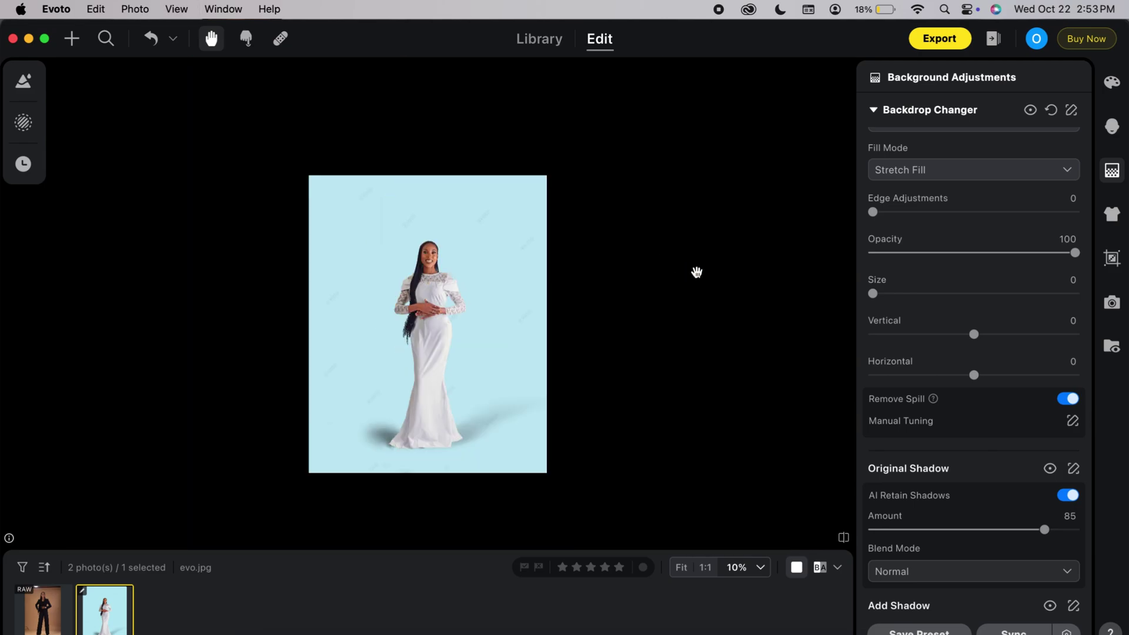
key(super+equal)
key(super+minus)
key(super+equal)
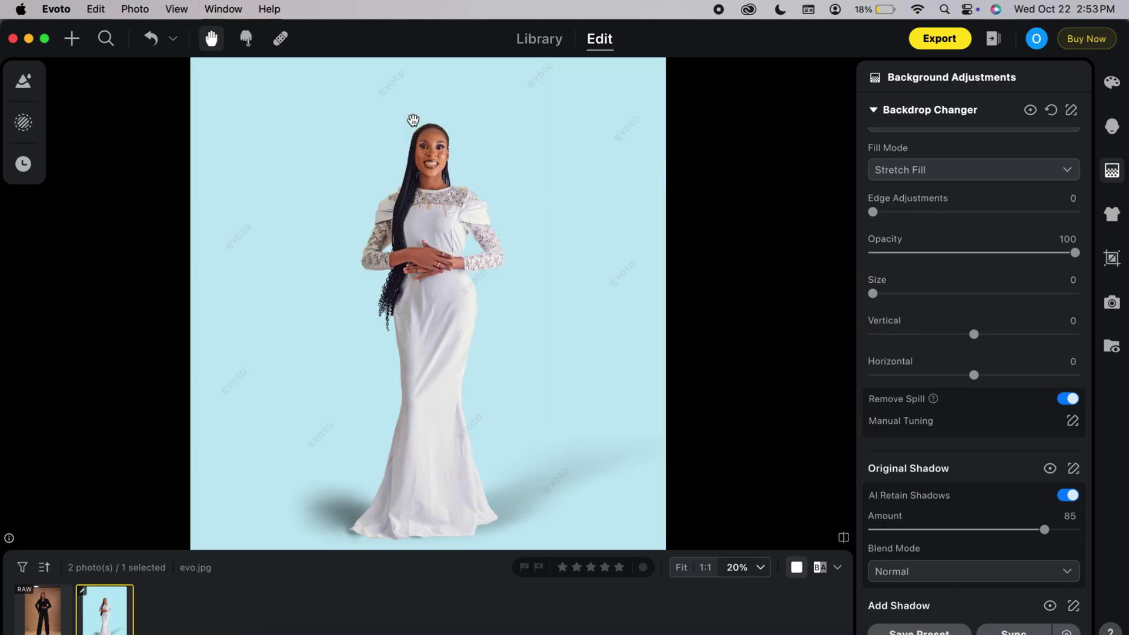
key(super+minus)
key(super+equal)
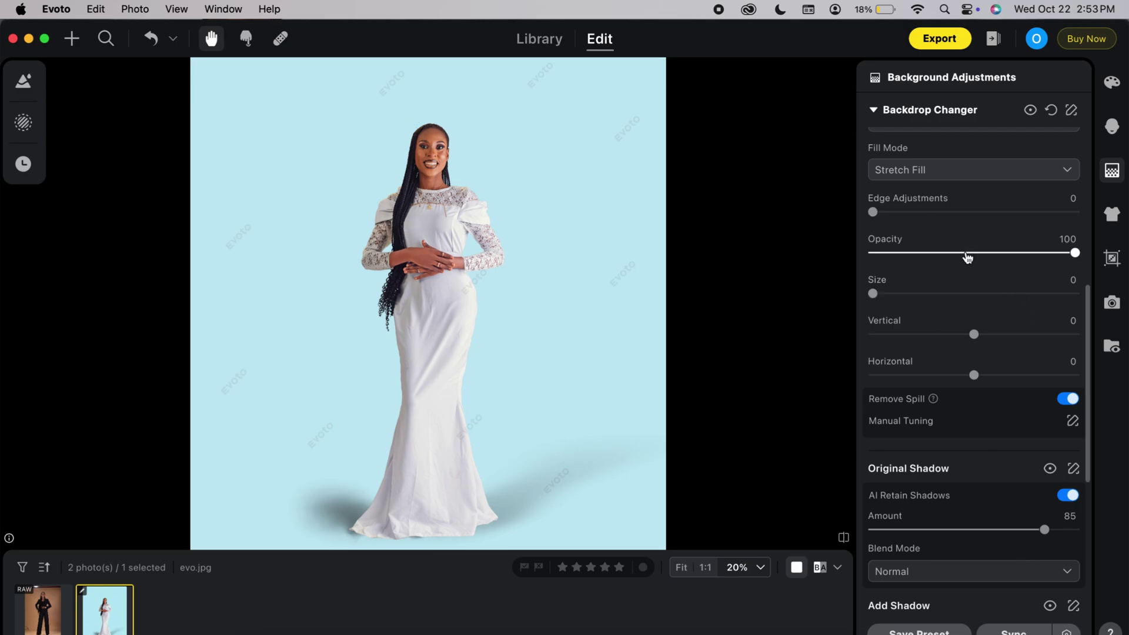
scroll(998, 353, up, 5)
scroll(982, 336, up, 5)
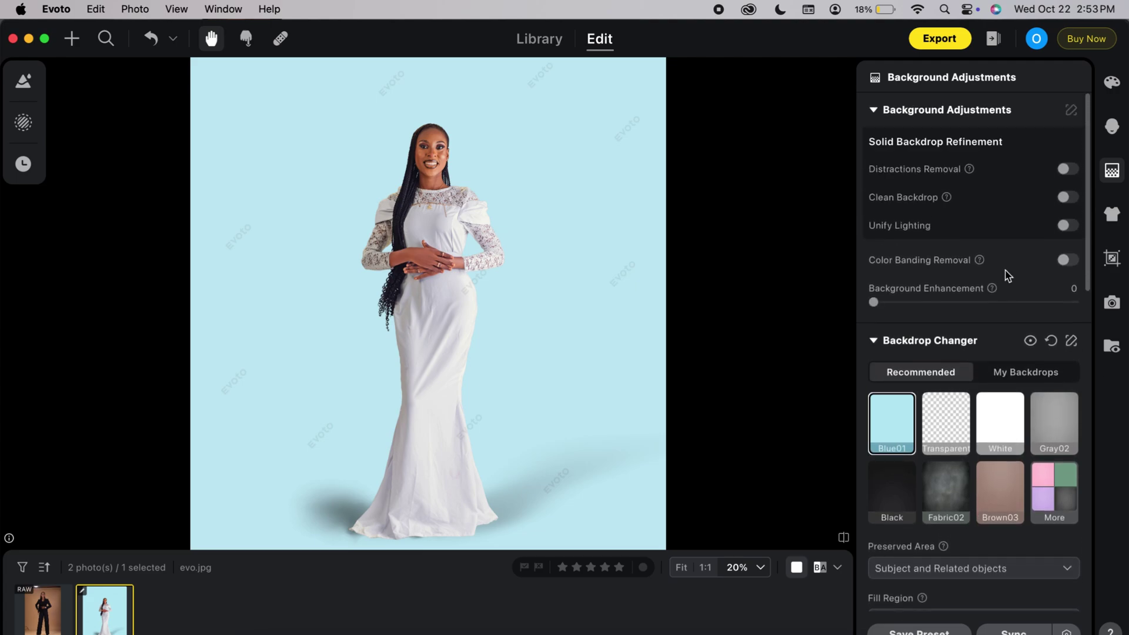
Import _ (7).jpeg from Downloads into My Backdrops
click(1008, 374)
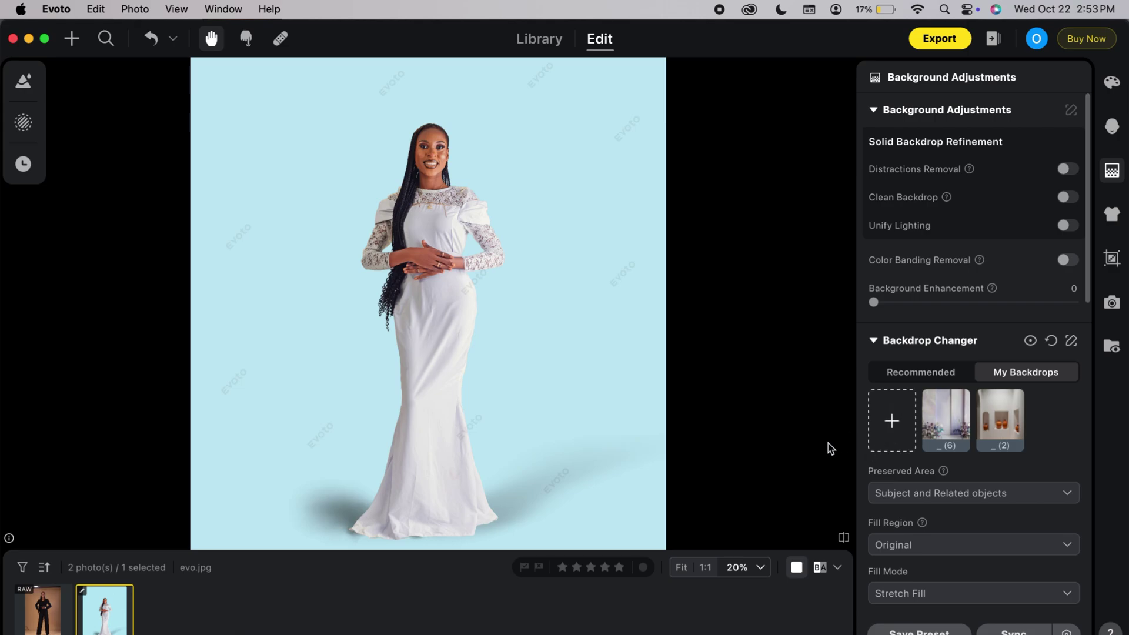
click(876, 435)
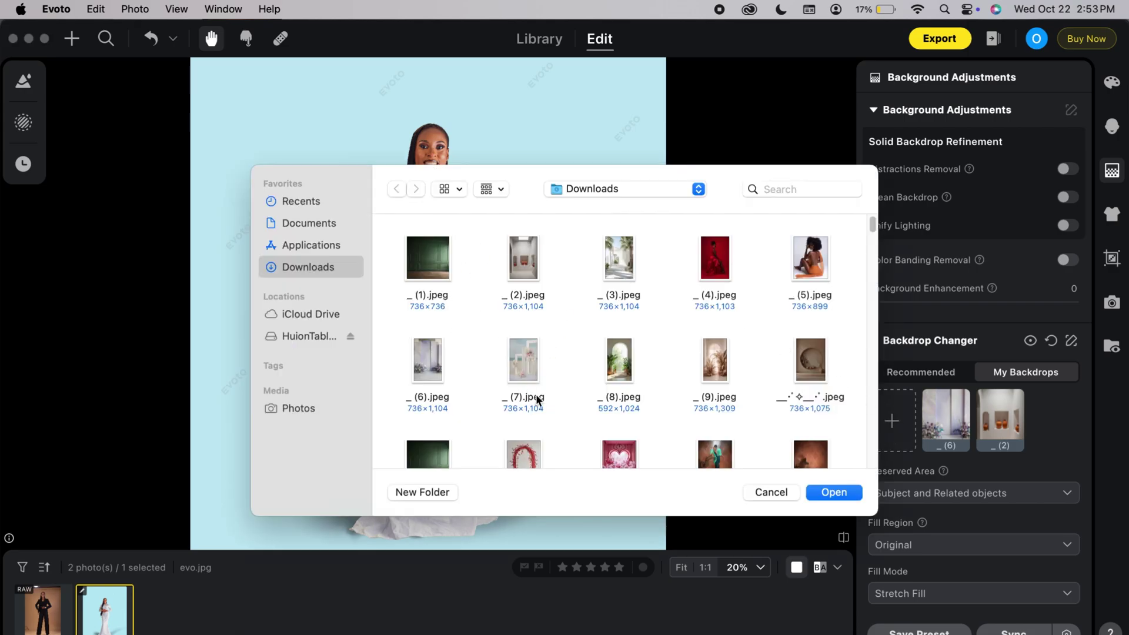
scroll(529, 347, down, 2)
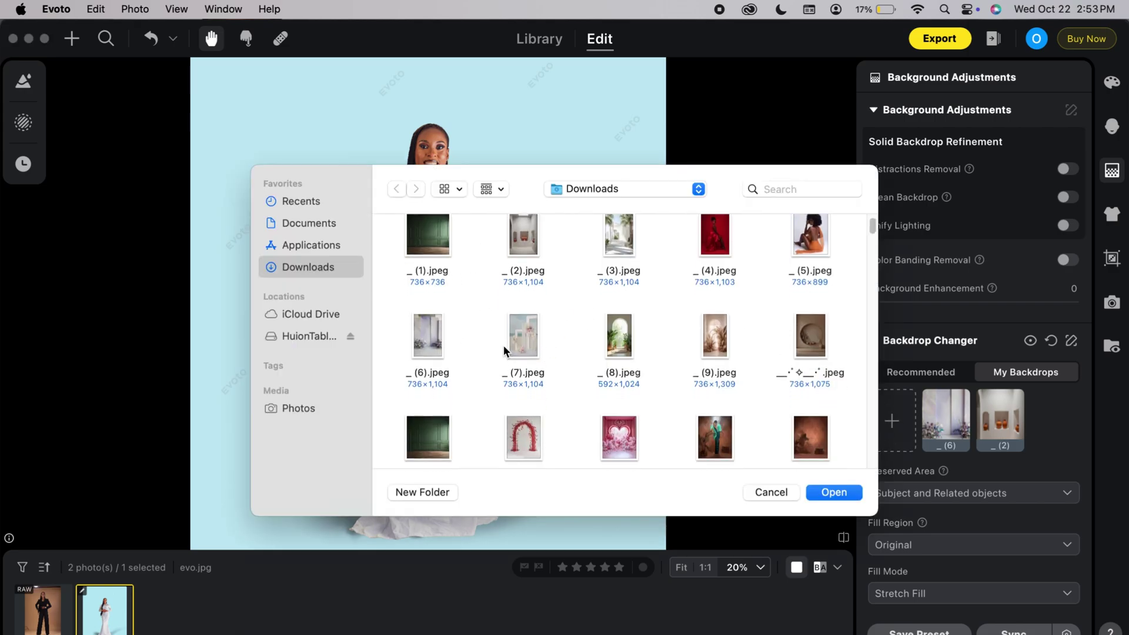
click(510, 314)
click(617, 322)
click(525, 325)
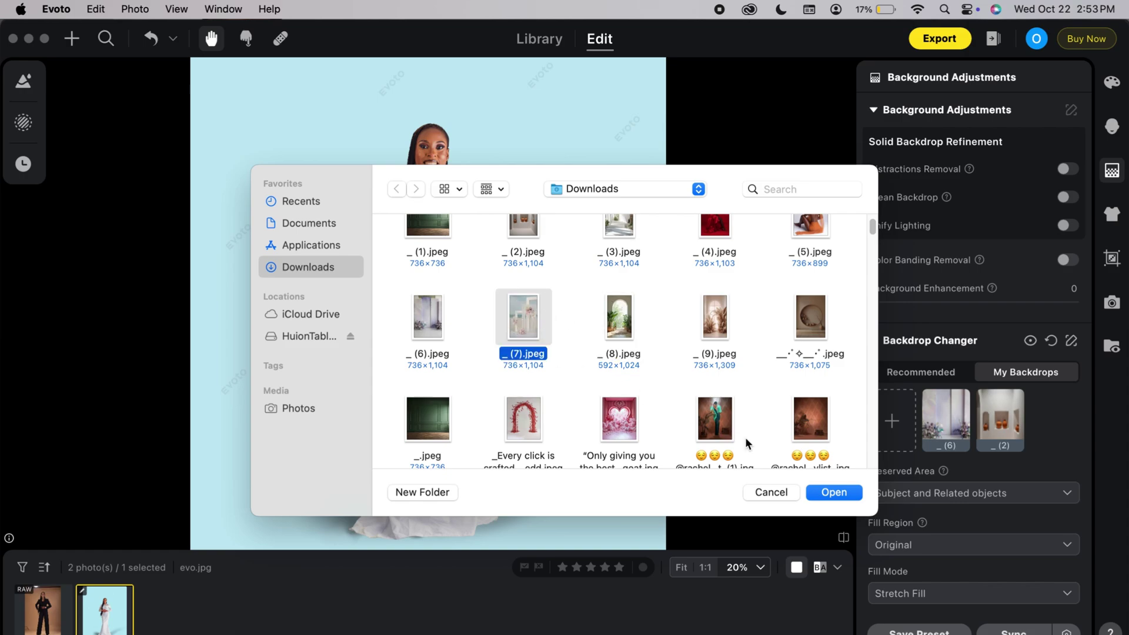
click(825, 493)
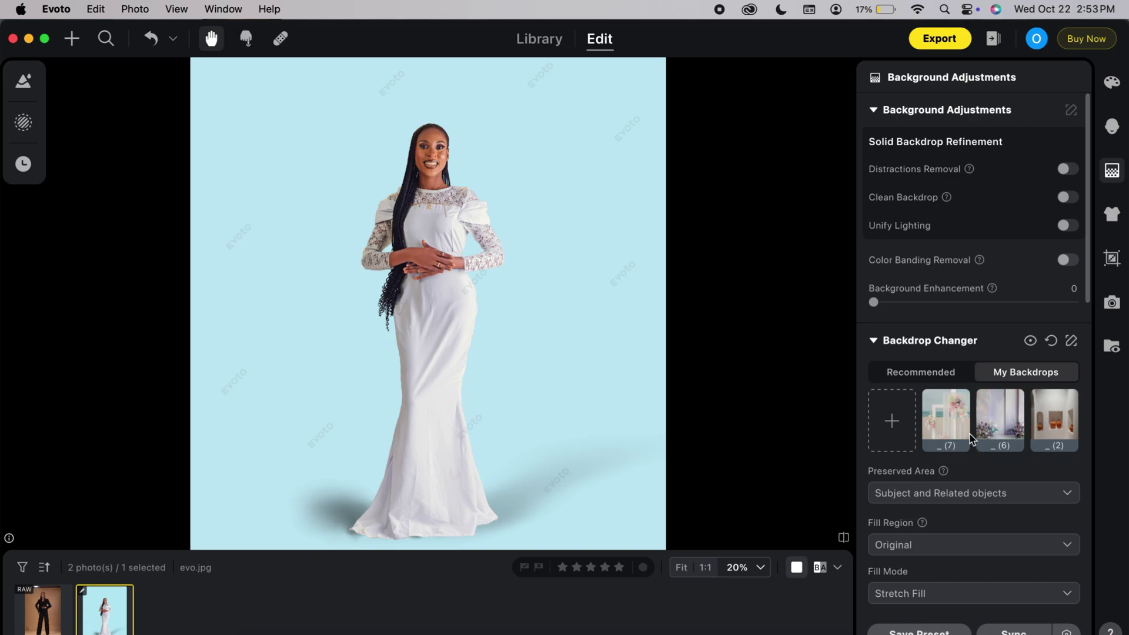
Apply backdrop (7), the beach set with white frames and flowers, behind the bride
click(948, 420)
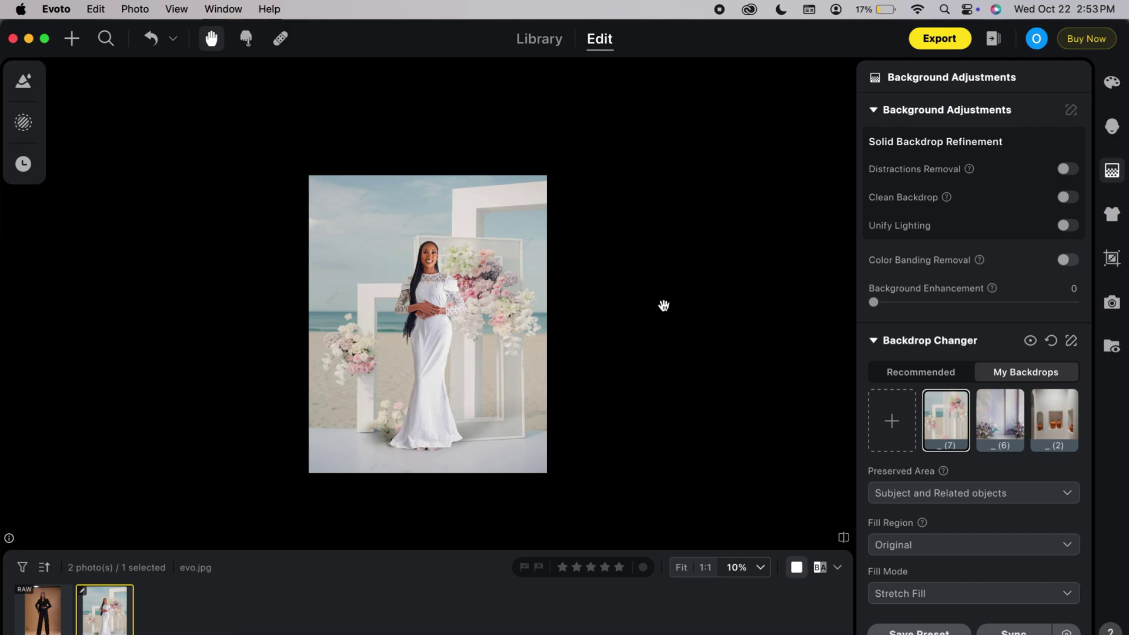
click(434, 444)
click(427, 517)
Enlarge the beach backdrop to size 20 and lower it to vertical -10
scroll(946, 468, down, 4)
scroll(957, 467, down, 5)
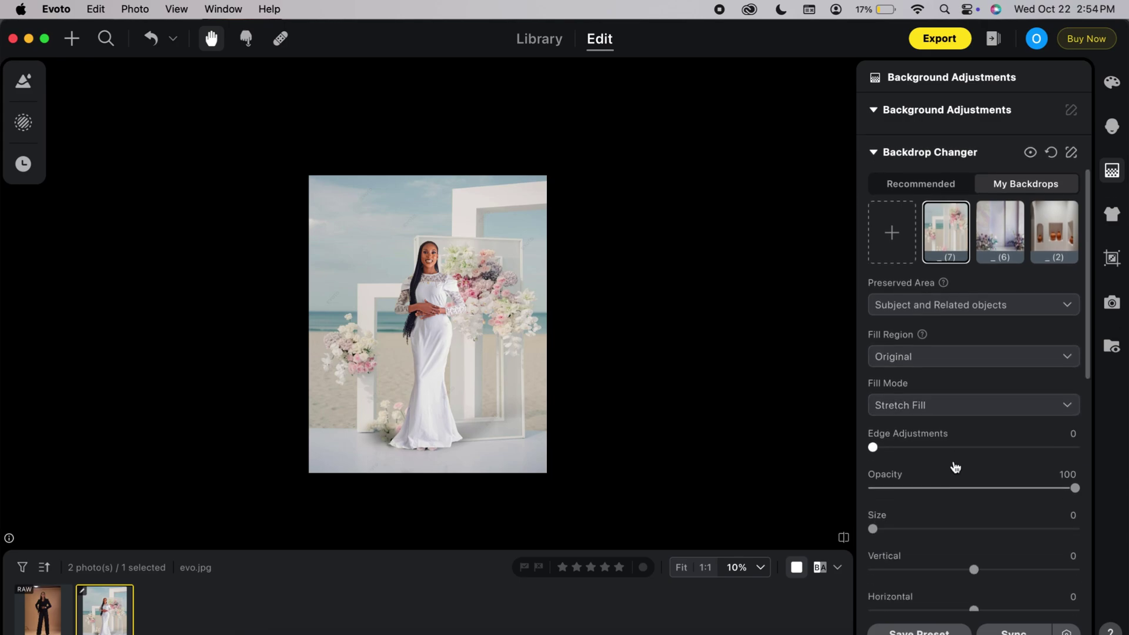
mouse_move(874, 467)
mouse_down()
mouse_move(886, 469)
mouse_move(873, 468)
mouse_up()
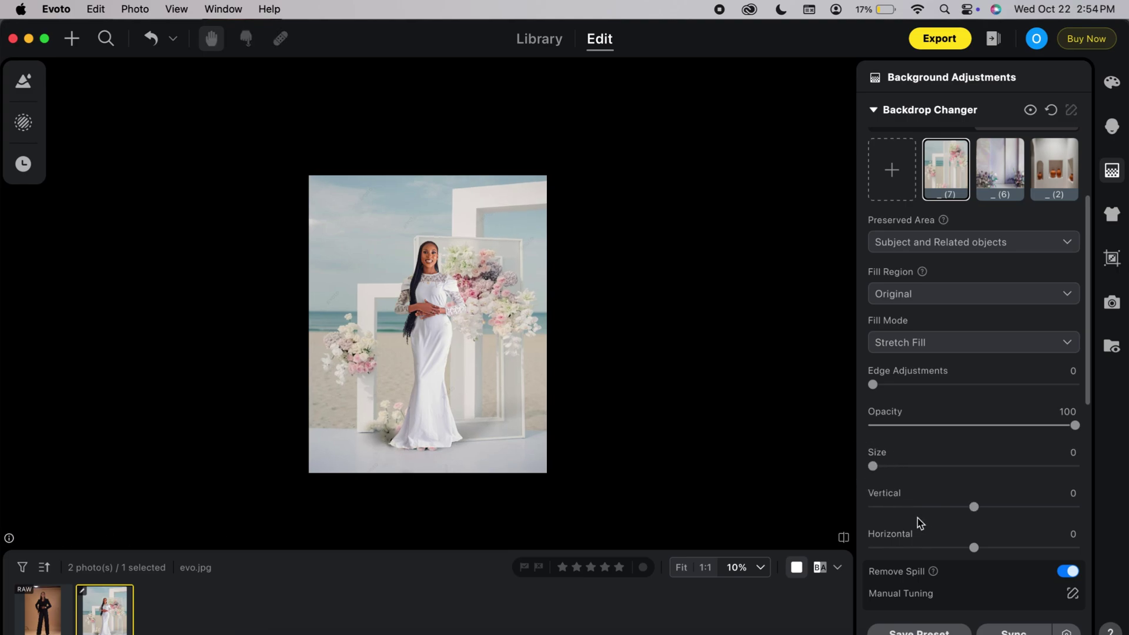
mouse_move(974, 507)
mouse_down()
mouse_move(985, 509)
mouse_move(964, 504)
mouse_move(985, 509)
mouse_up()
click(1065, 496)
key(BackSpace)
key(BackSpace)
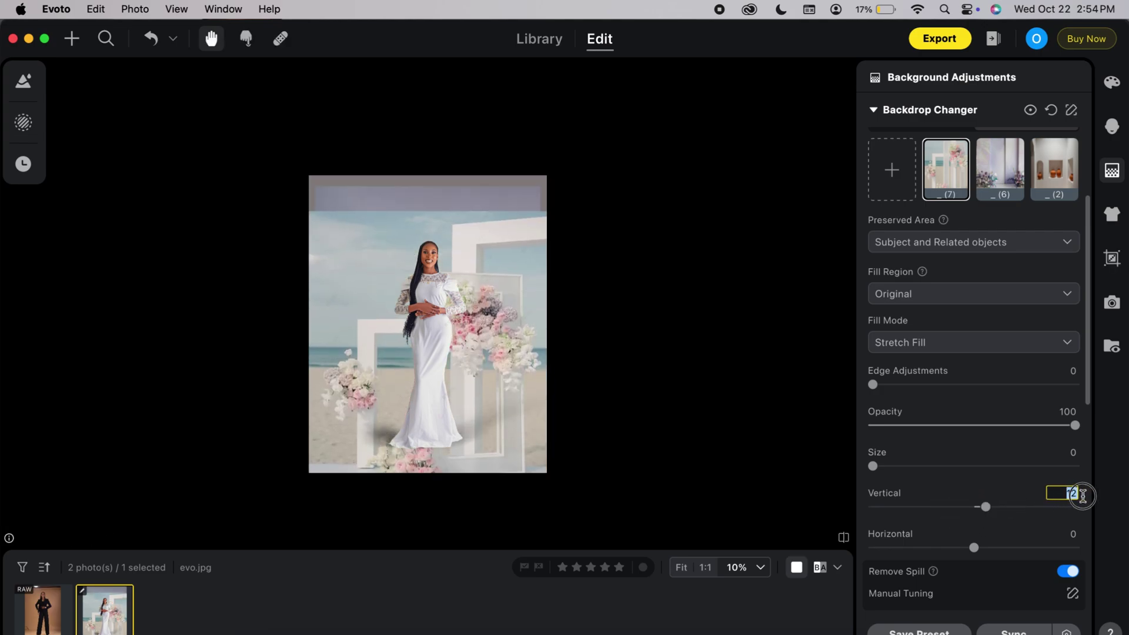
text(0)
key(Return)
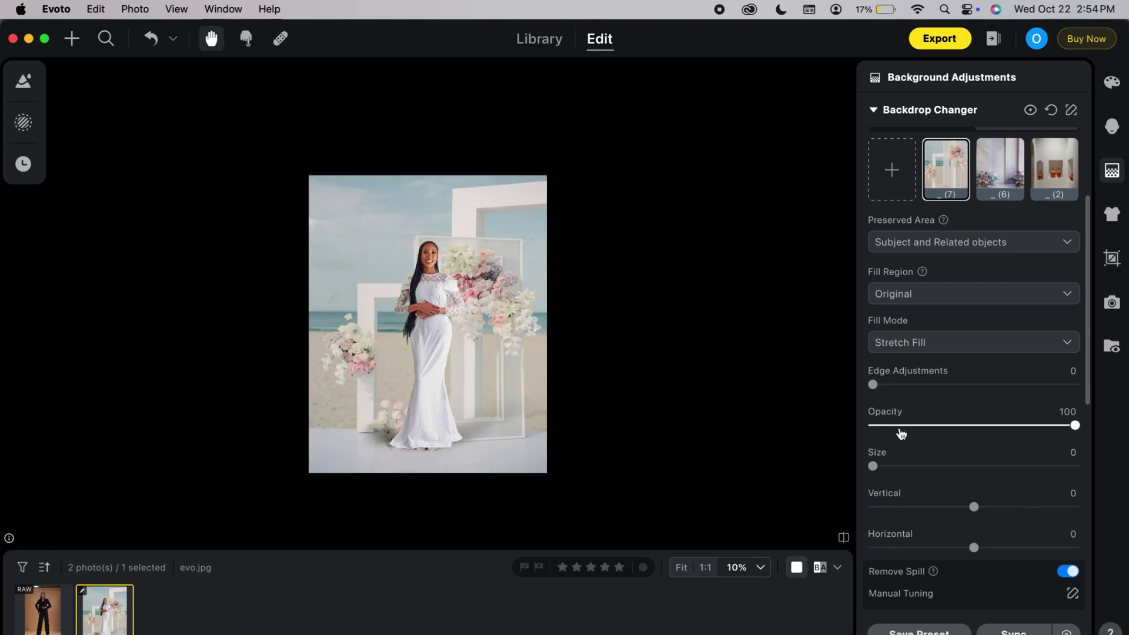
drag(873, 467, 904, 468)
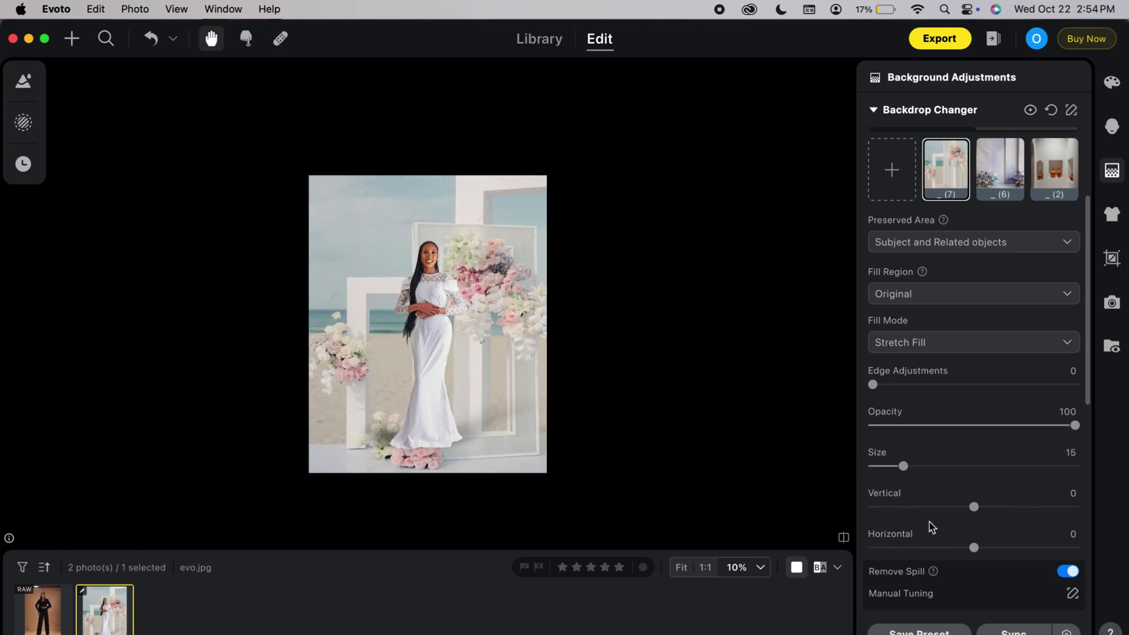
drag(974, 550, 966, 514)
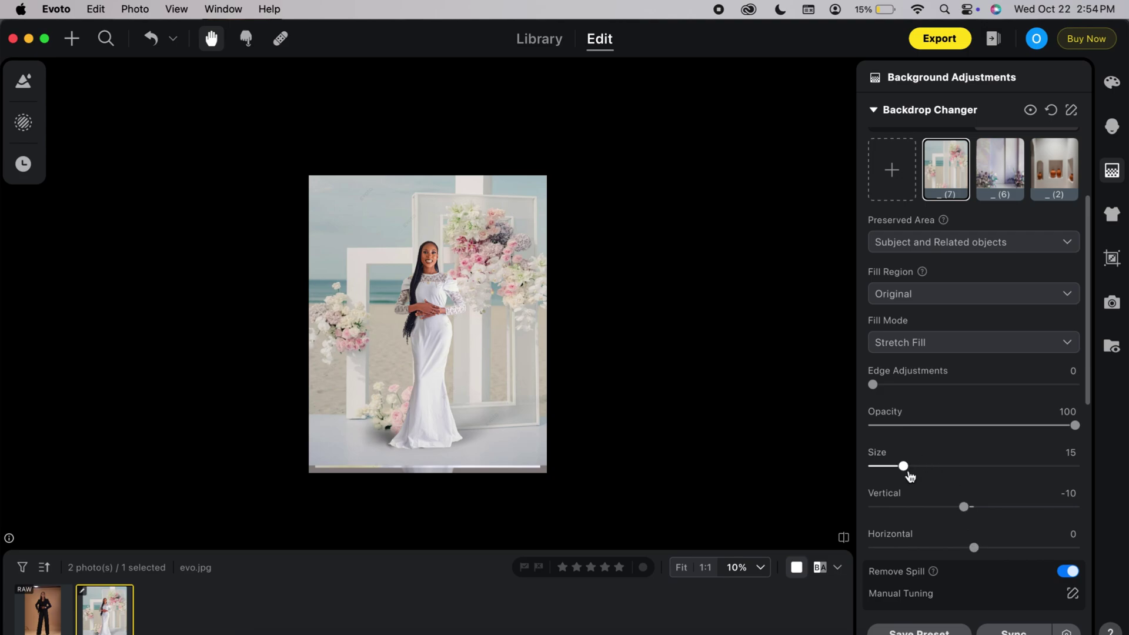
drag(907, 474, 916, 474)
key(super+minus)
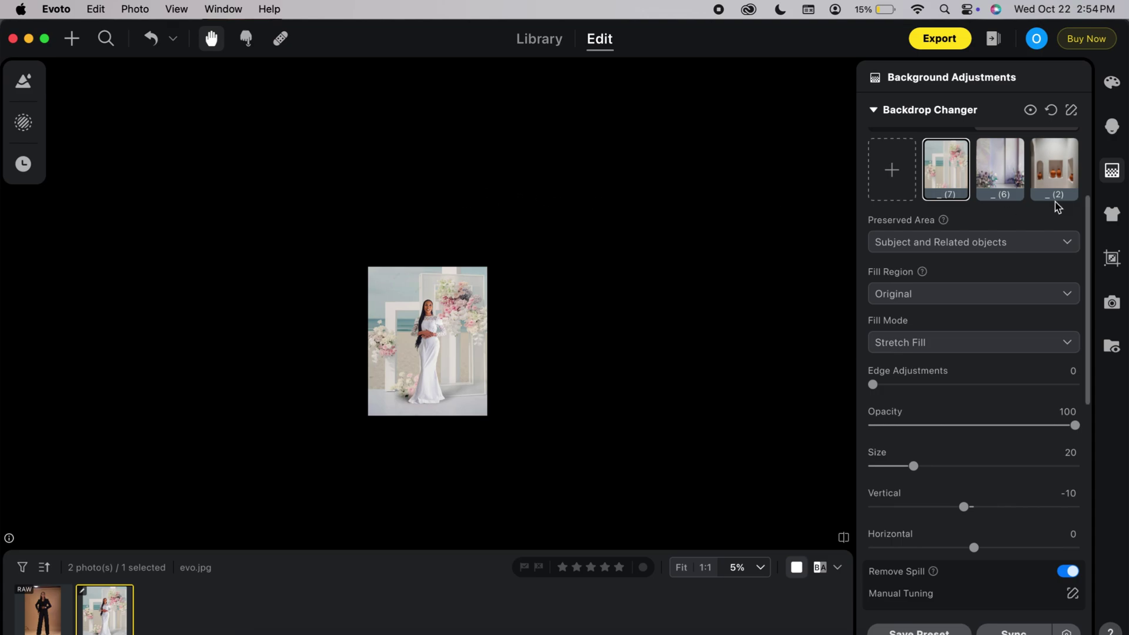
Switch the bride's backdrop to the lavender studio set with flowers (6)
click(1001, 172)
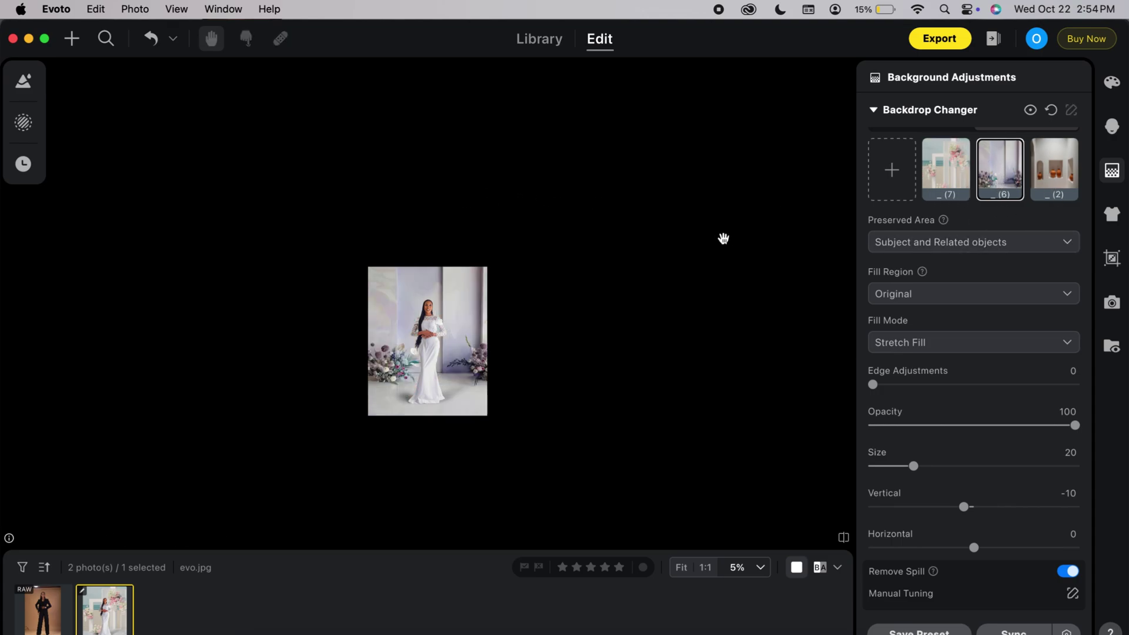
key(super+equal)
key(super+minus)
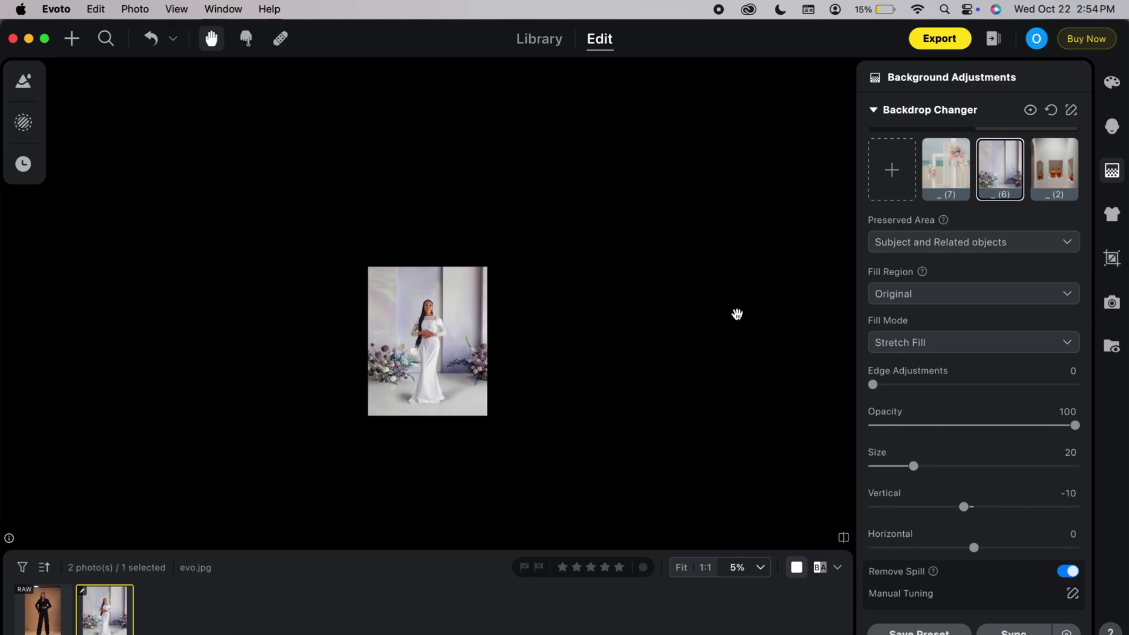
key(super+equal)
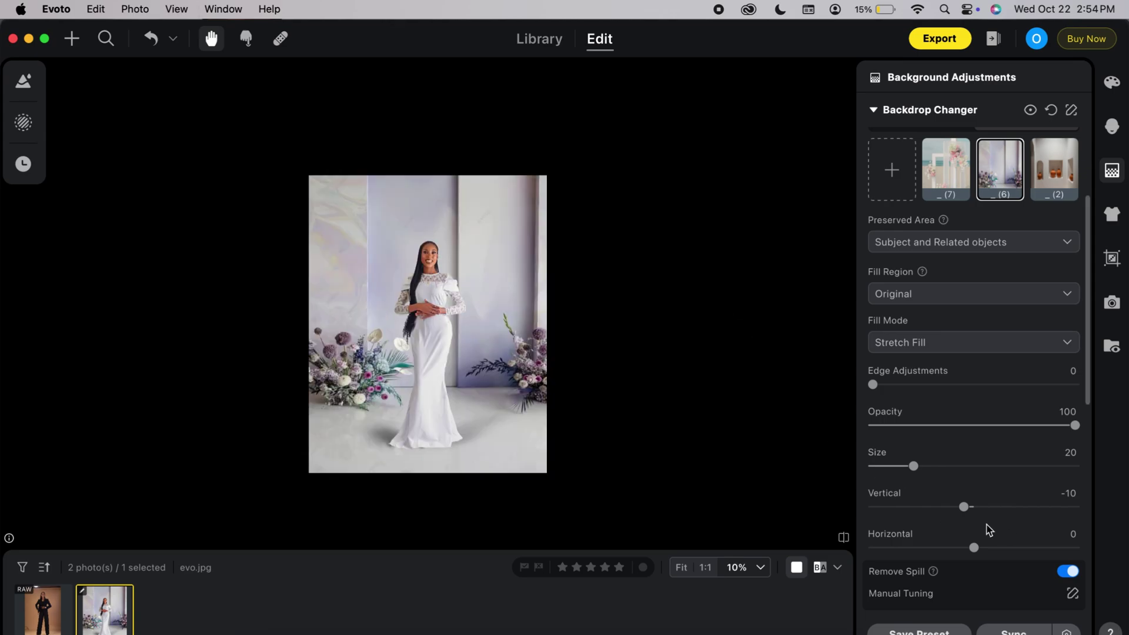
Set the lavender backdrop to vertical -5 and size 23, checking at 20% zoom
drag(965, 511, 969, 509)
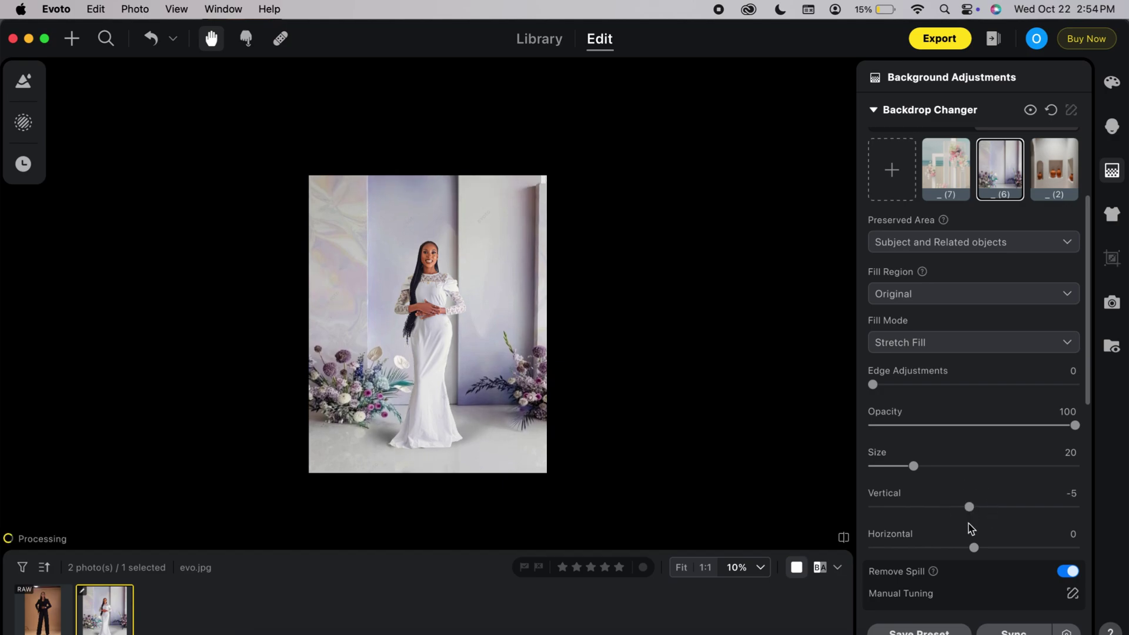
drag(910, 467, 920, 478)
key(super+equal)
key(super+minus)
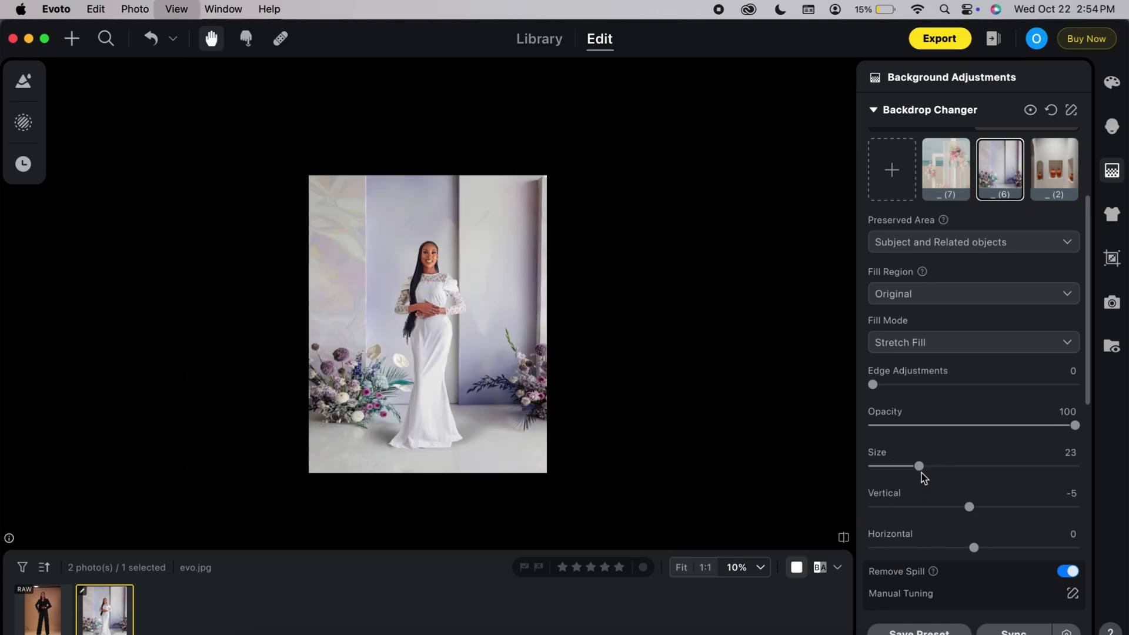
key(super+minus)
key(super+equal)
key(super+equal)
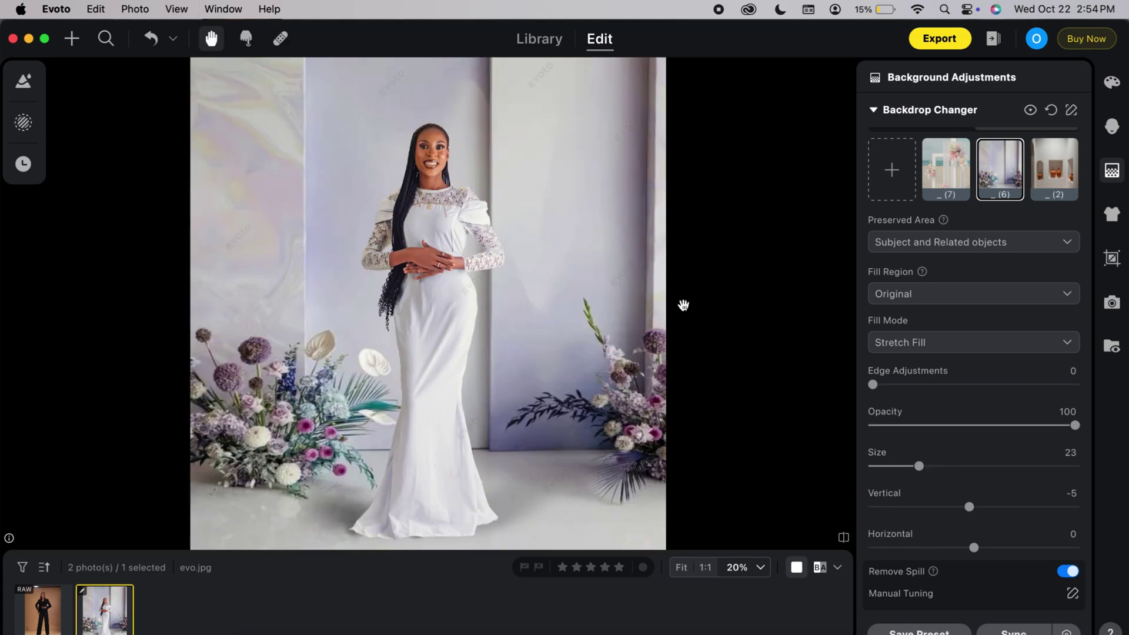
key(super+minus)
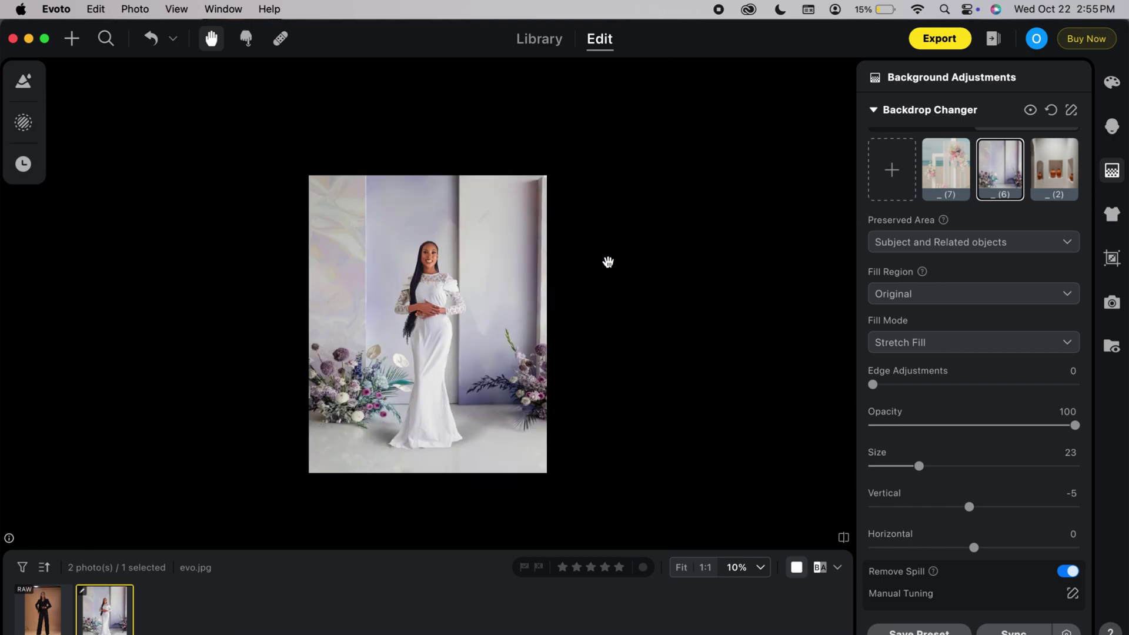
key(super+equal)
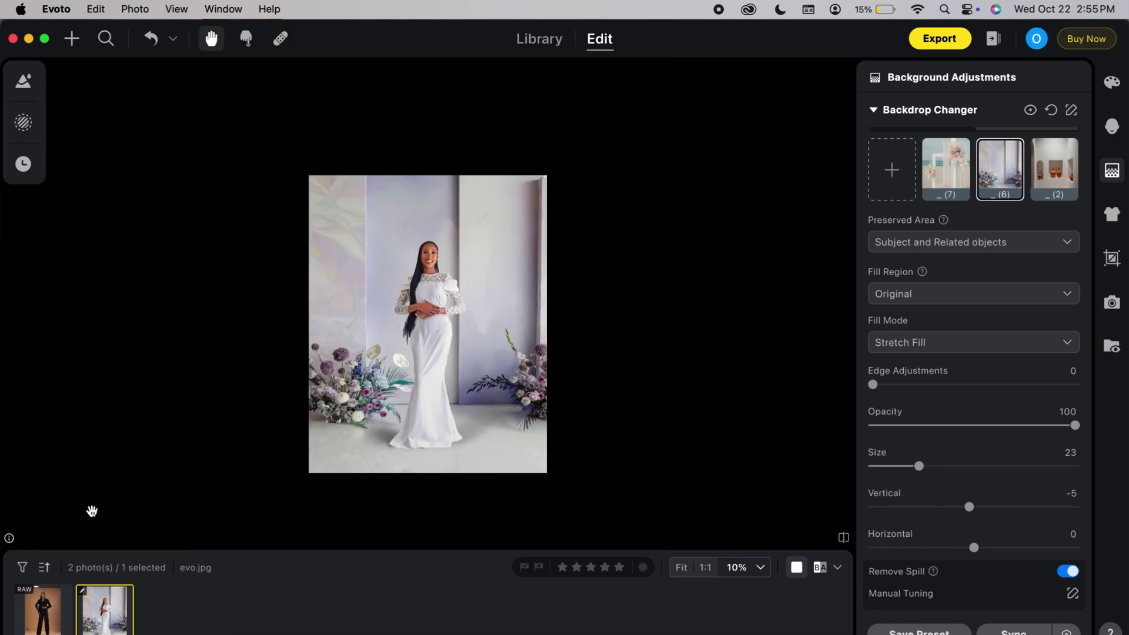
Open the RAW portrait 903A3472.CR3 of the woman in the black suit
click(43, 608)
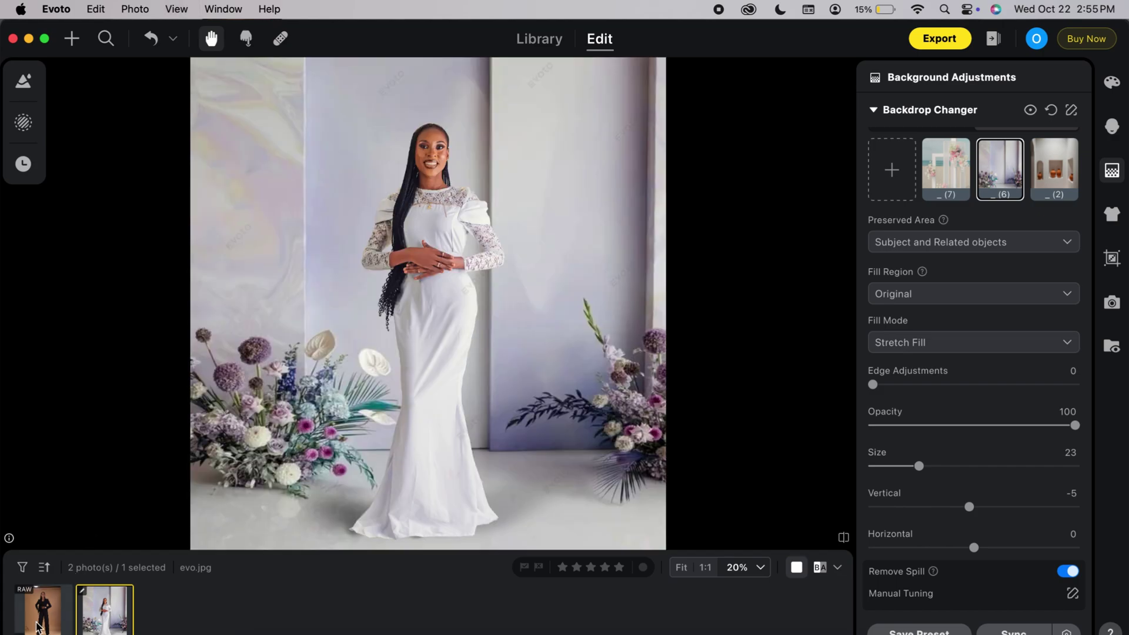
Crop the suit portrait to a 4:5 ratio, framing her from head to thigh
key(super+equal)
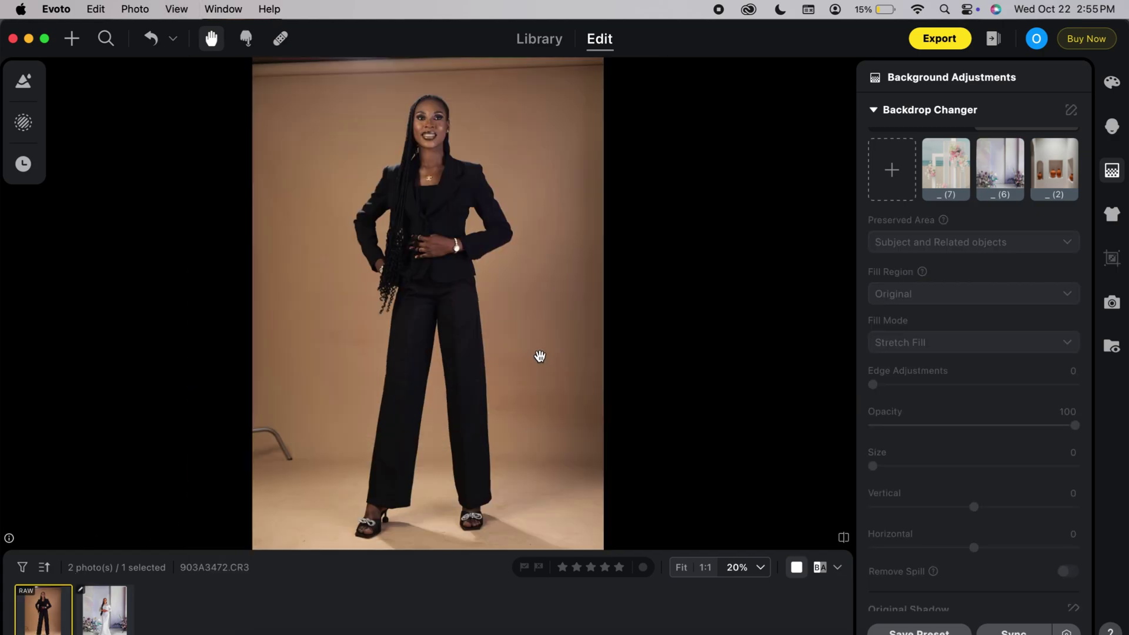
key(super+minus)
key(super+equal)
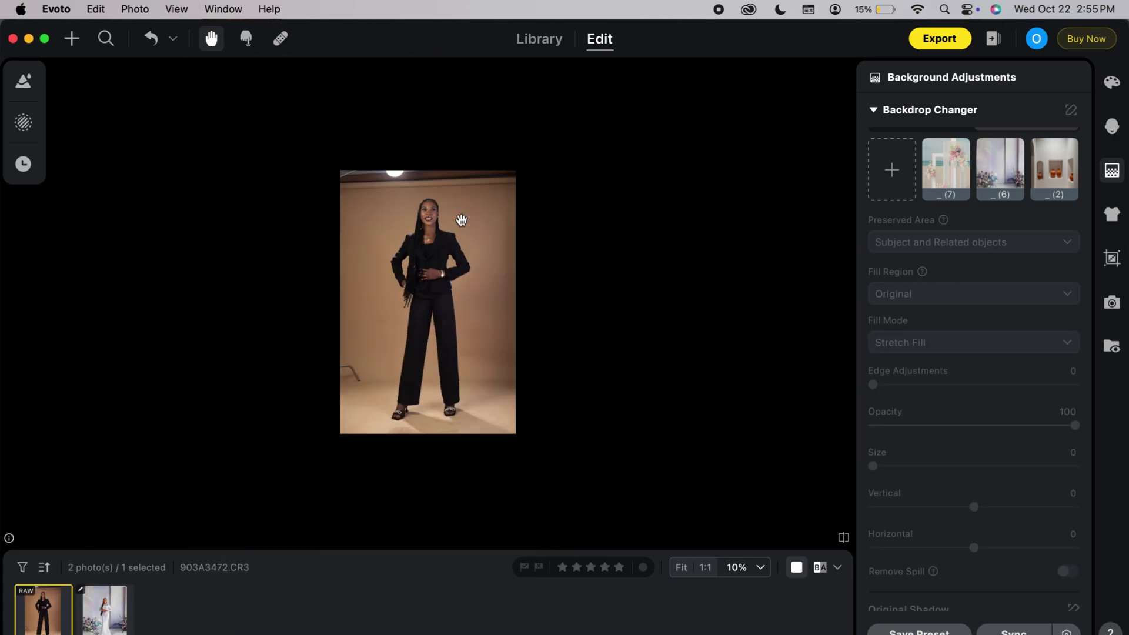
key(super+minus)
click(1112, 258)
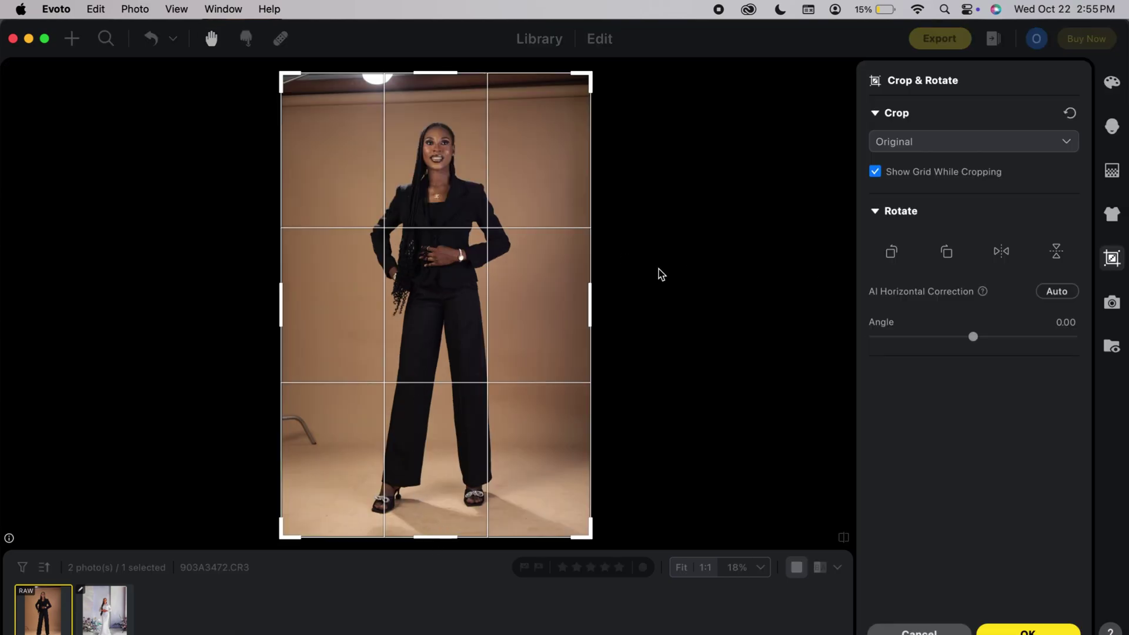
click(985, 144)
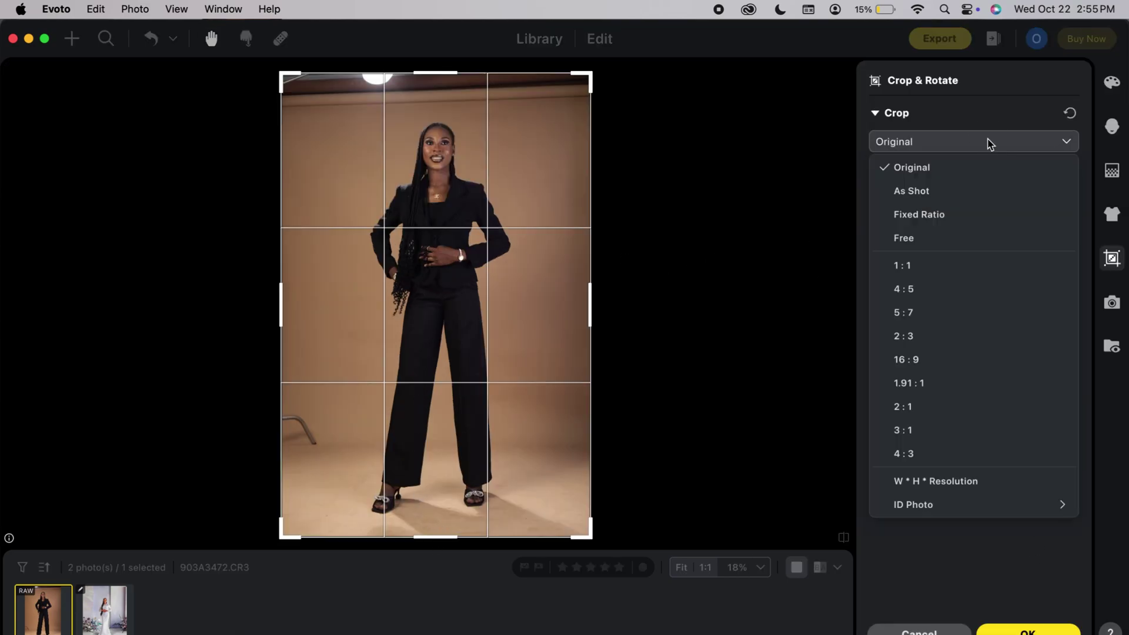
click(921, 300)
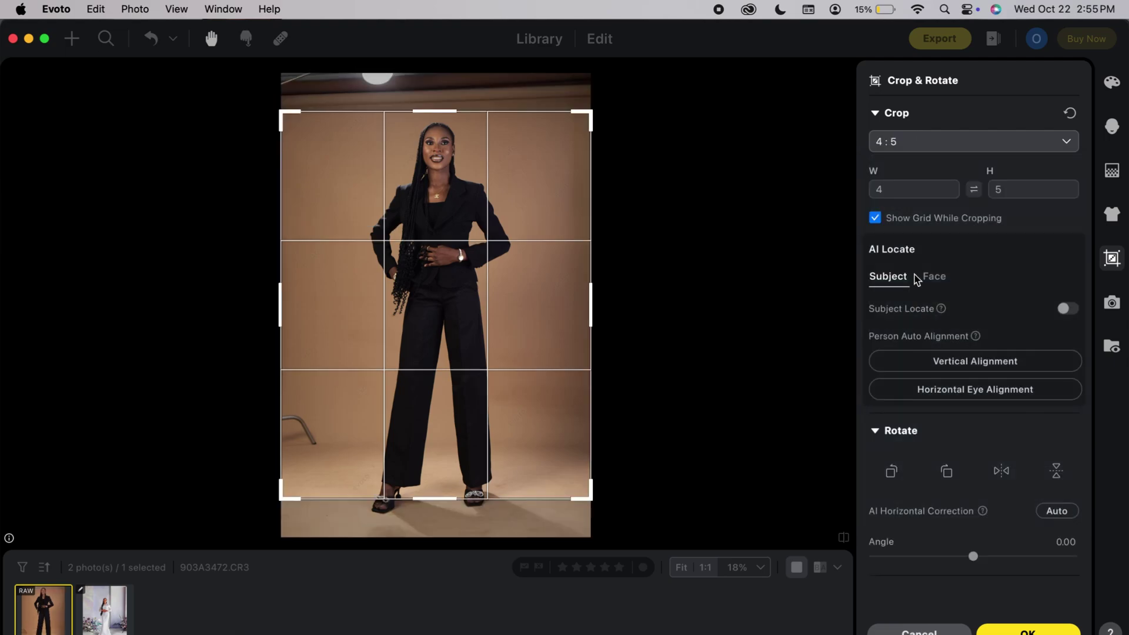
drag(441, 218, 443, 179)
drag(423, 468, 443, 365)
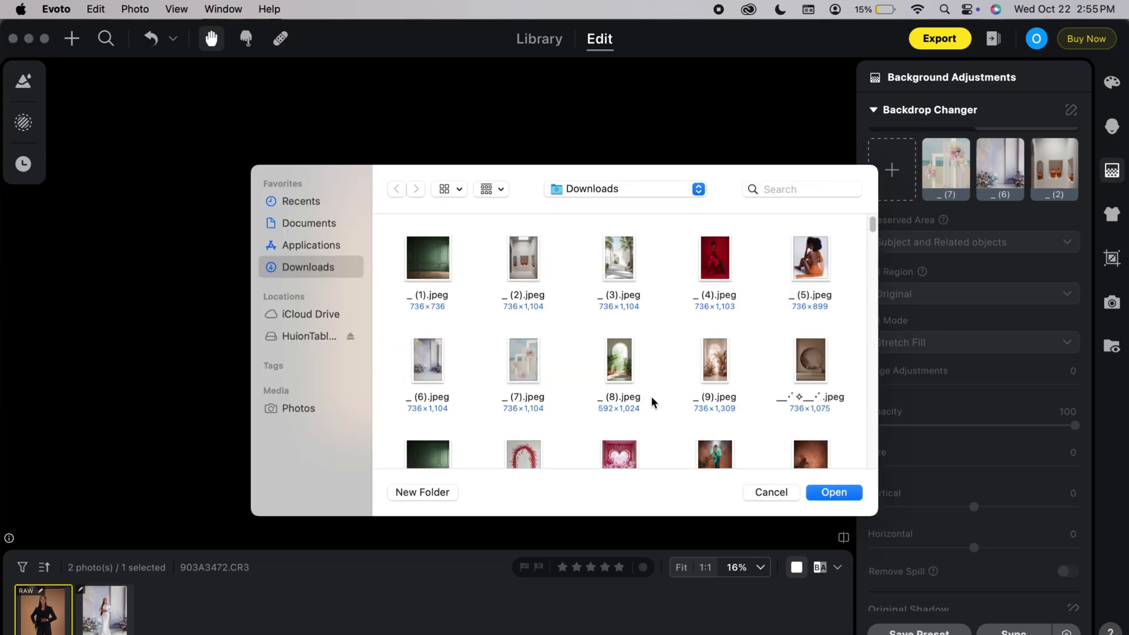
Import the Birthday Portrait image from Documents > reflex files as a custom backdrop
scroll(652, 400, down, 10)
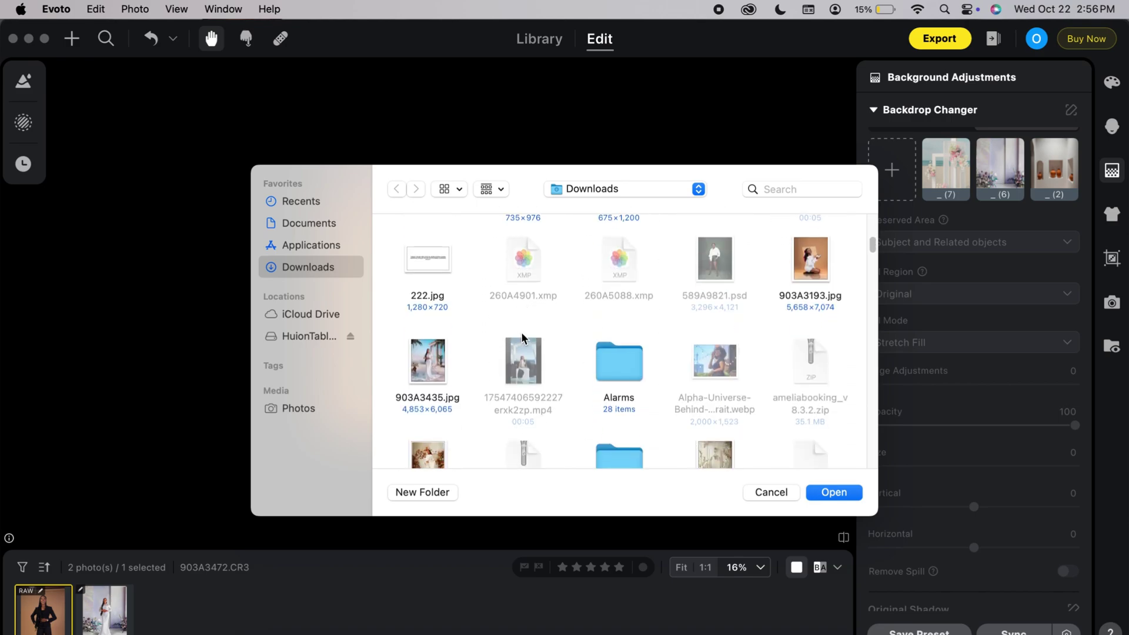
scroll(464, 345, down, 2)
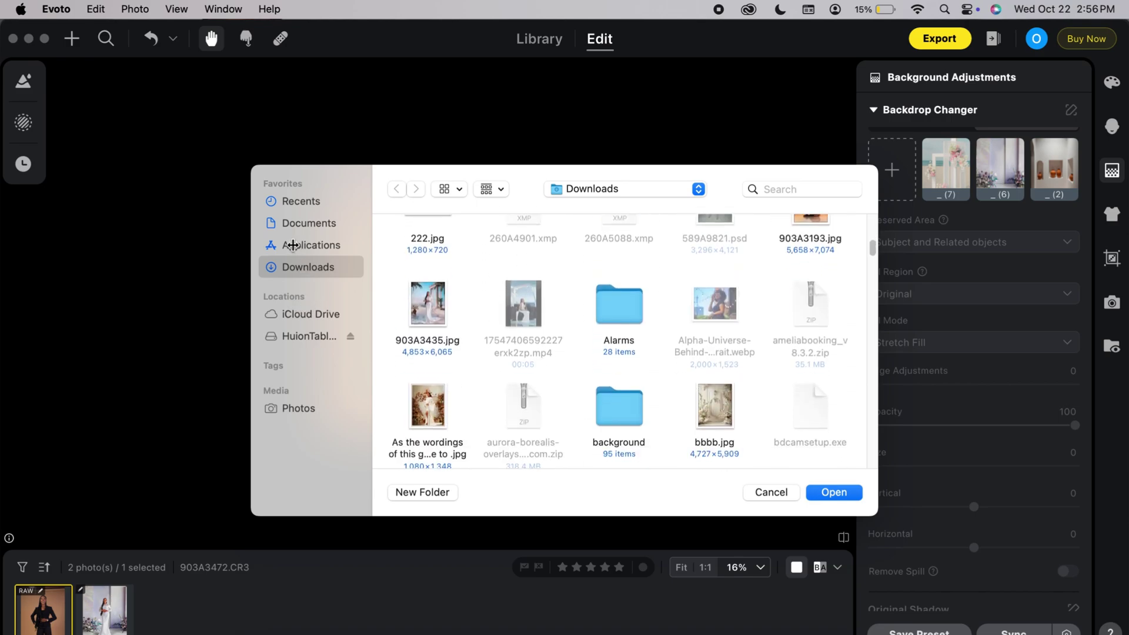
click(300, 223)
scroll(713, 412, down, 2)
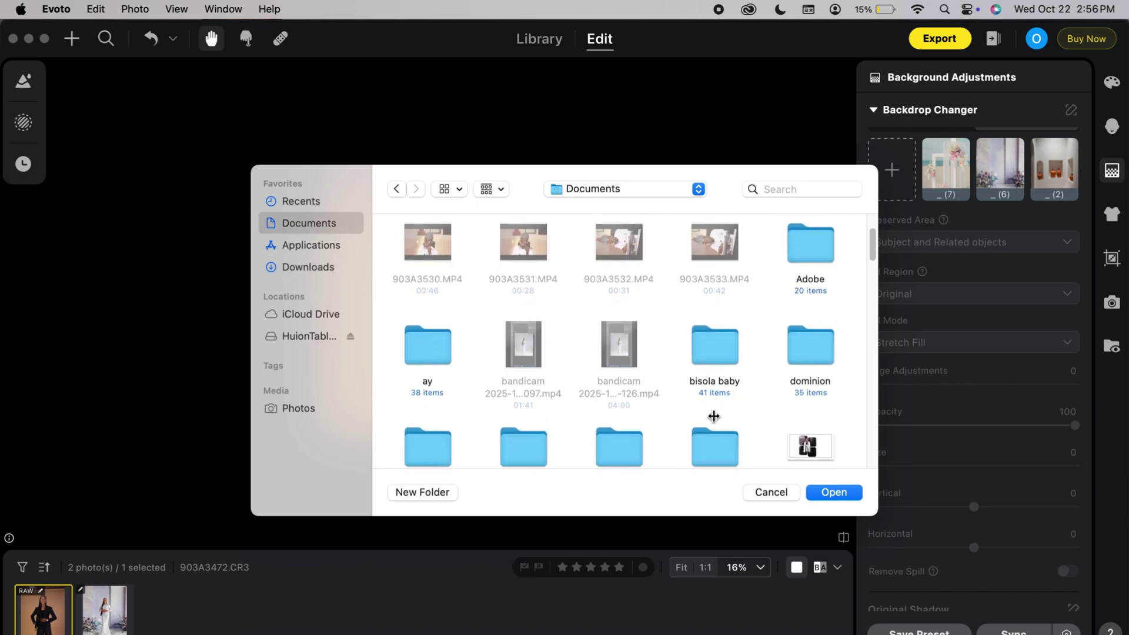
scroll(714, 416, down, 8)
click(539, 274)
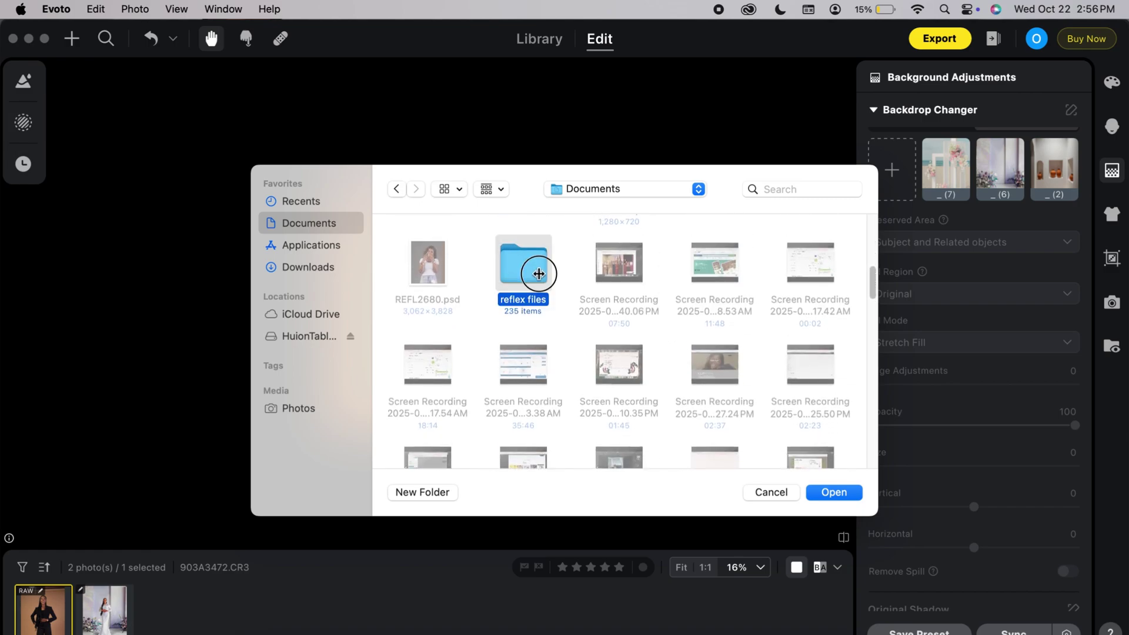
double_click(538, 273)
scroll(623, 334, down, 5)
click(623, 334)
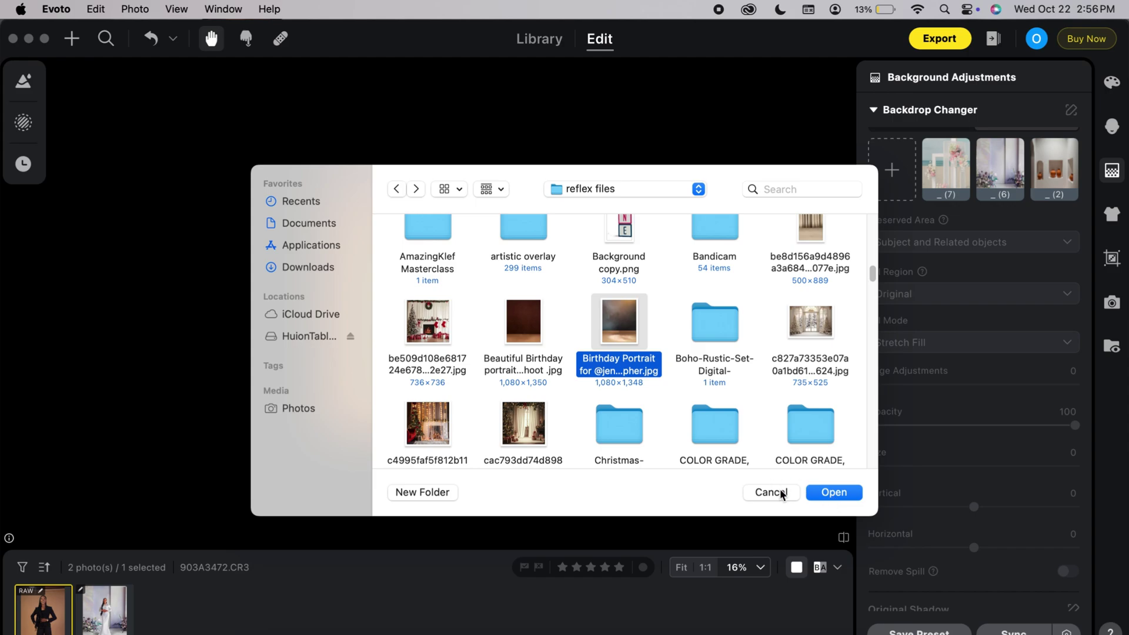
click(830, 493)
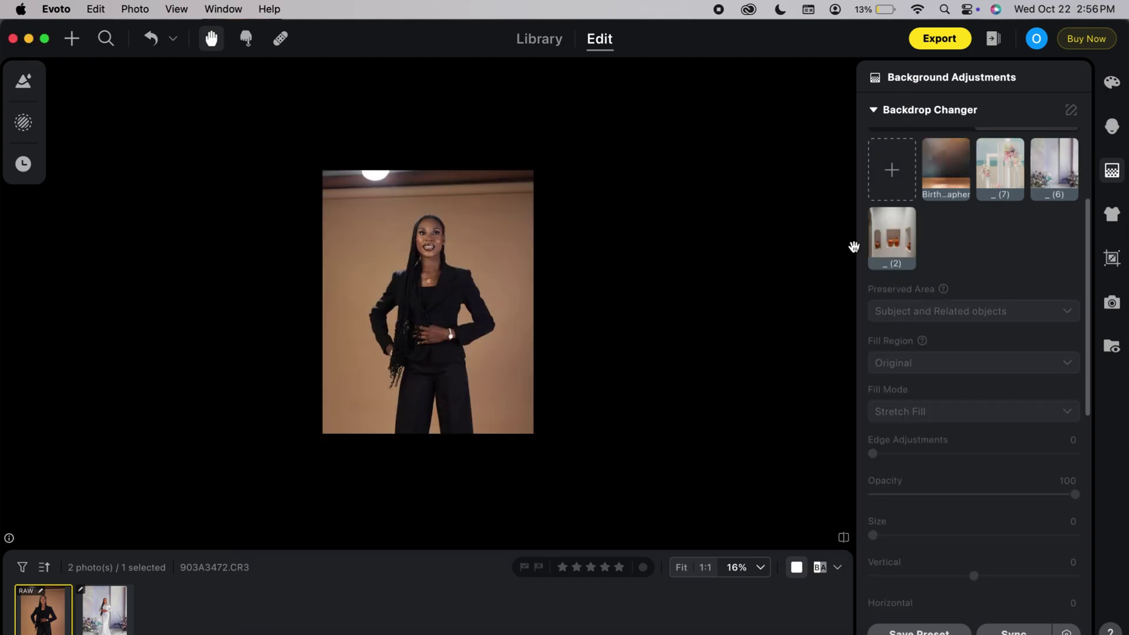
Apply the Birthday Portrait mottled backdrop and zoom in to check the suit's edges
click(954, 174)
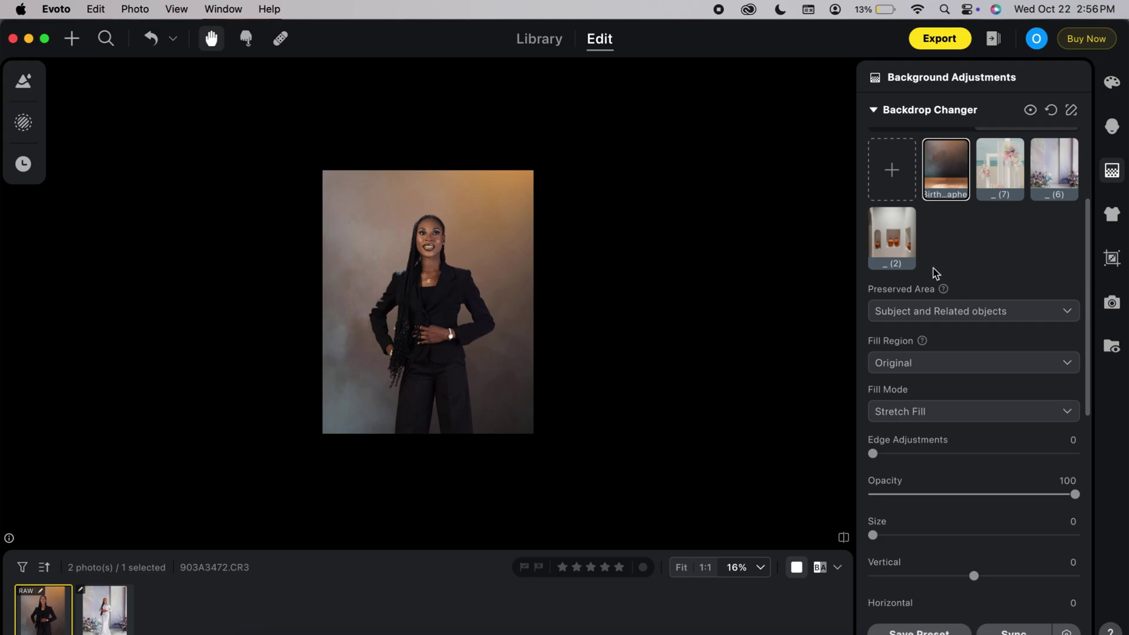
key(super+equal)
key(super+equal)
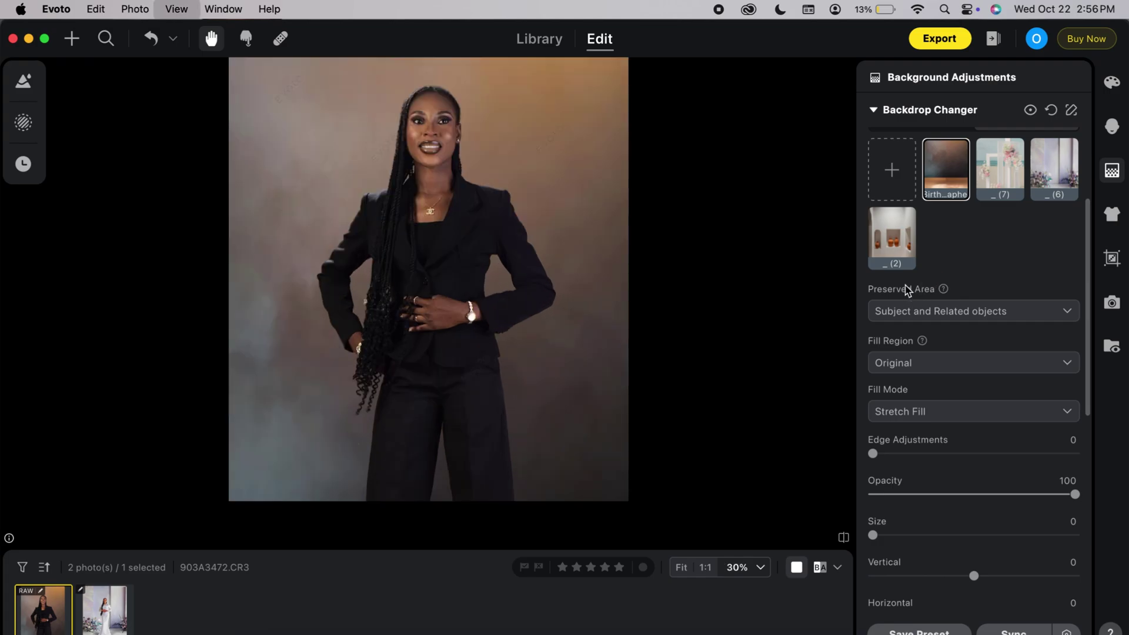
key(super+minus)
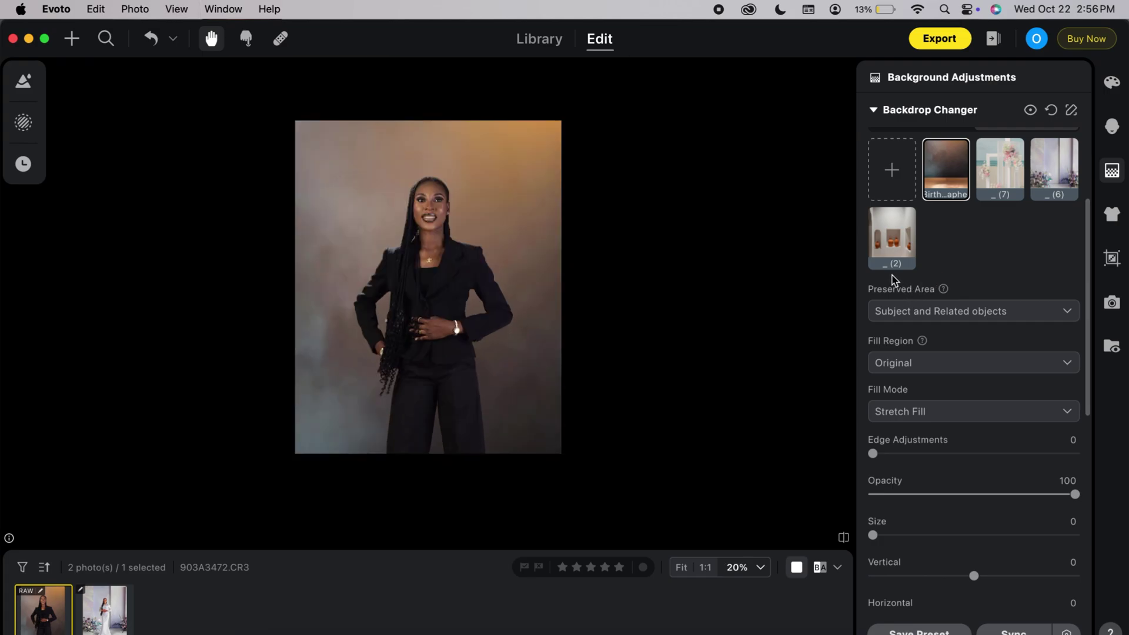
key(super+equal)
key(super+equal)
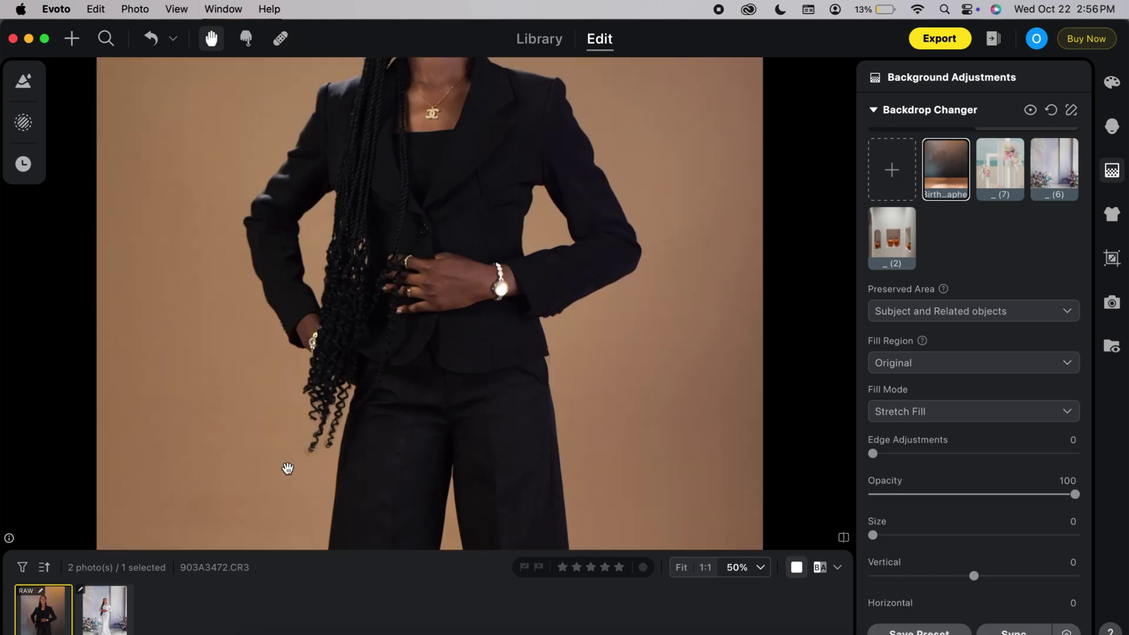
drag(342, 397, 441, 365)
scroll(424, 377, up, 5)
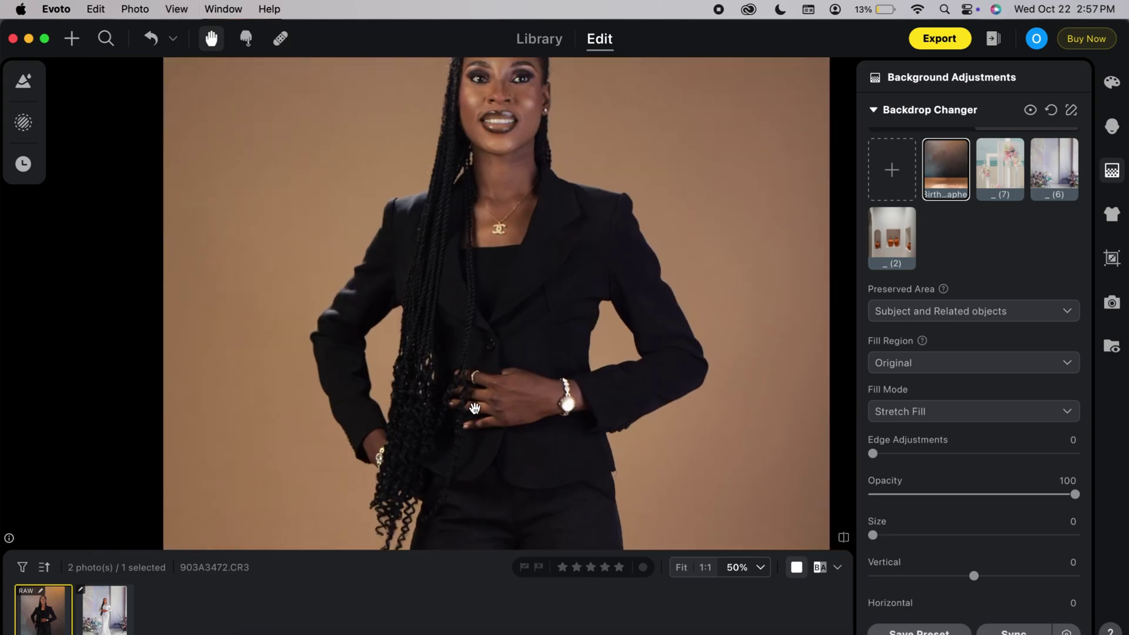
key(super+minus)
key(super+minus)
key(super+minus)
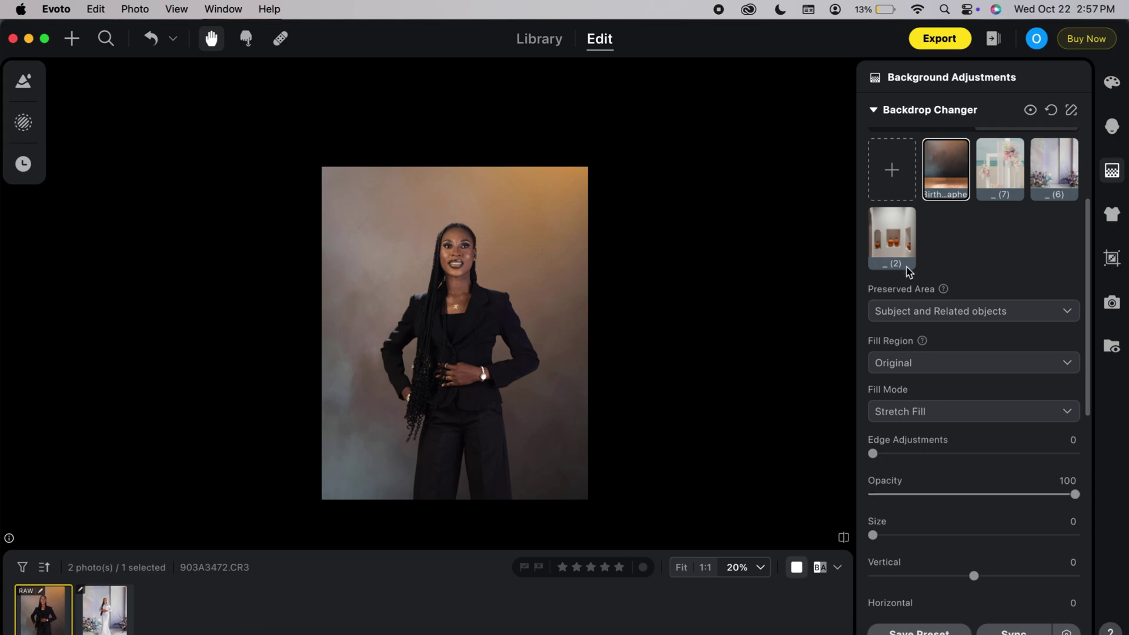
Shift the mottled backdrop to vertical -9, leaving its size unchanged
mouse_move(875, 538)
mouse_down()
mouse_move(924, 537)
mouse_move(871, 543)
mouse_up()
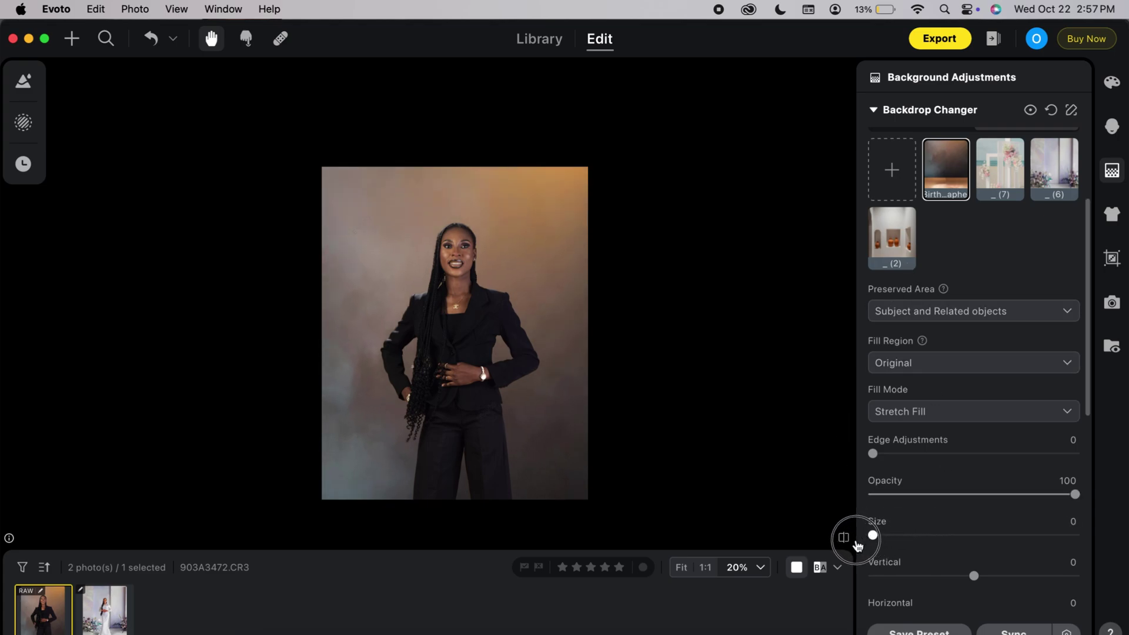
drag(974, 579, 964, 576)
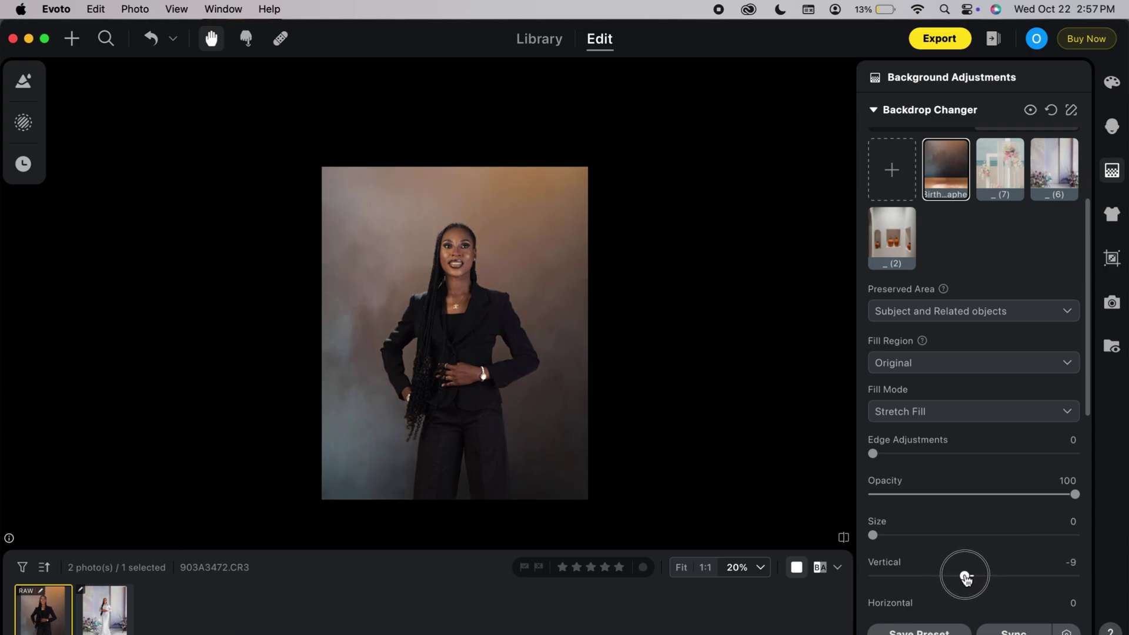
scroll(973, 477, down, 5)
scroll(943, 432, up, 2)
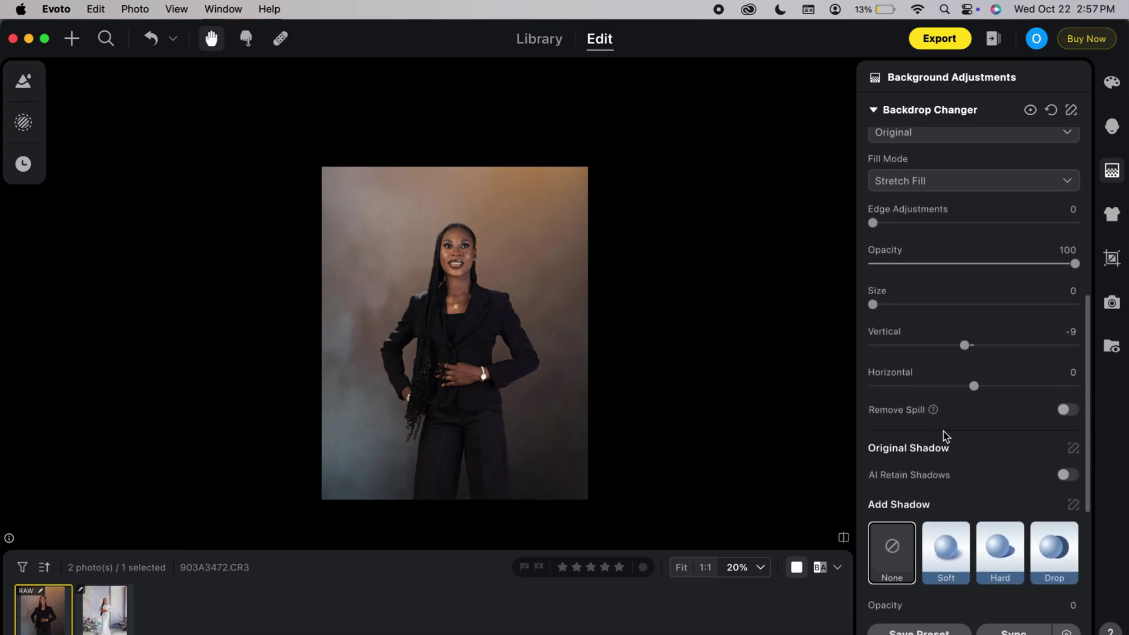
scroll(943, 370, up, 2)
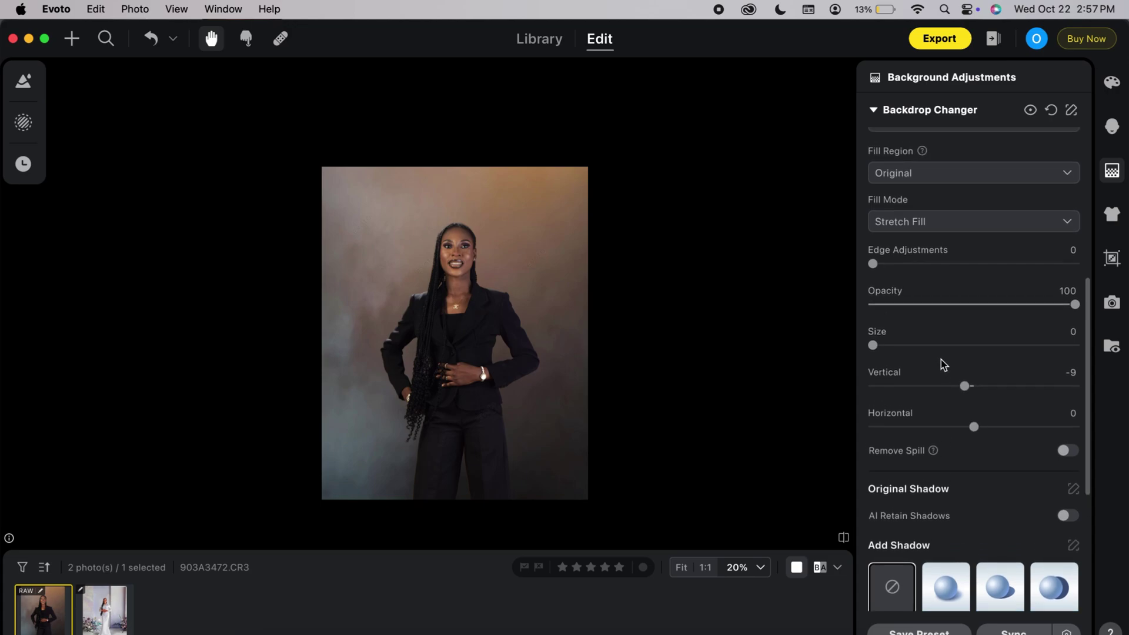
scroll(942, 362, down, 8)
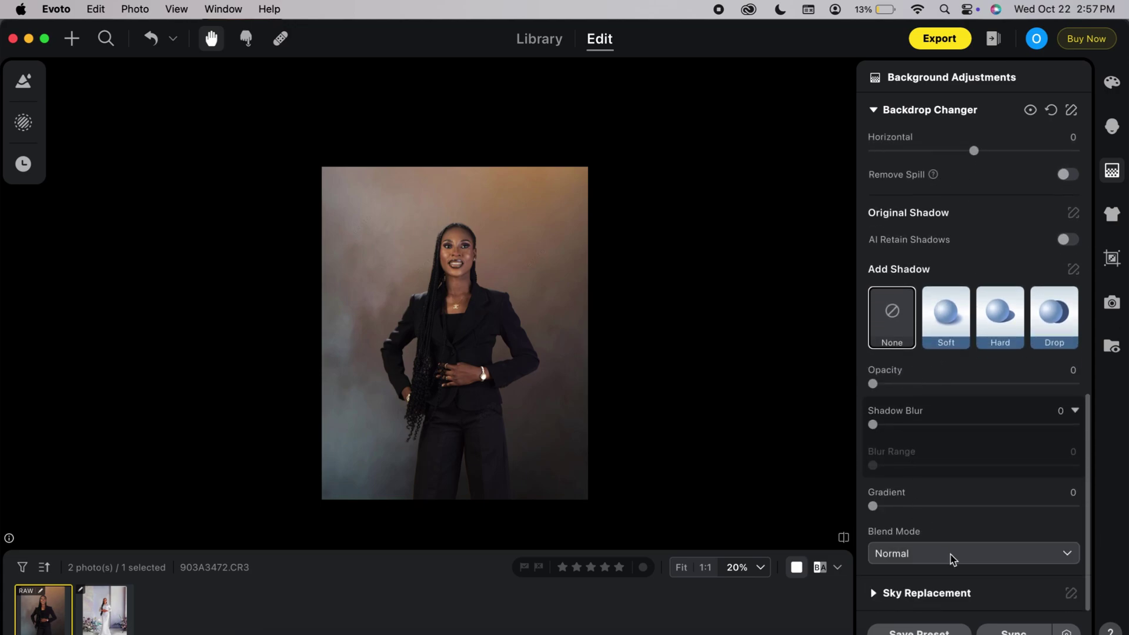
Try Multiply and Soft Light shadow blend modes, comparing against the original photo
click(1023, 554)
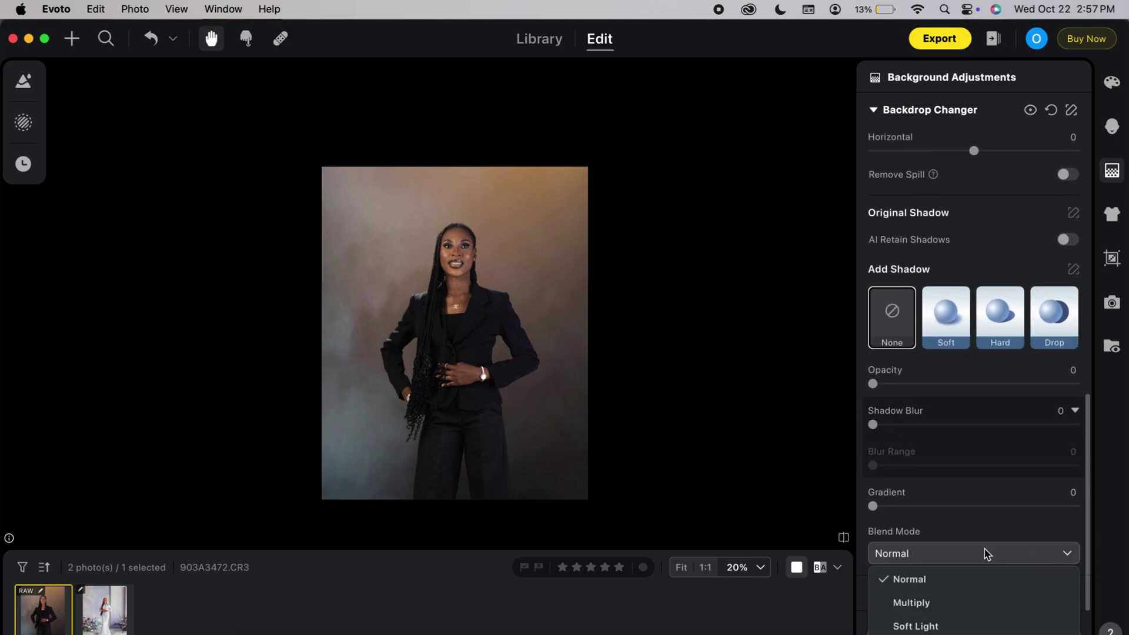
click(948, 607)
click(942, 551)
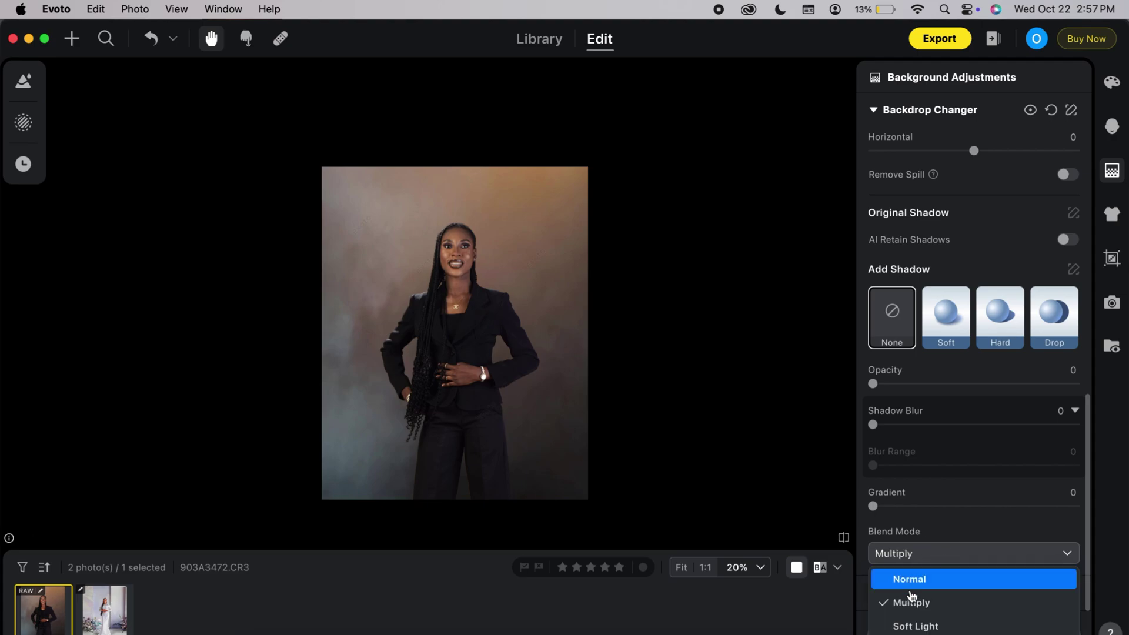
click(914, 623)
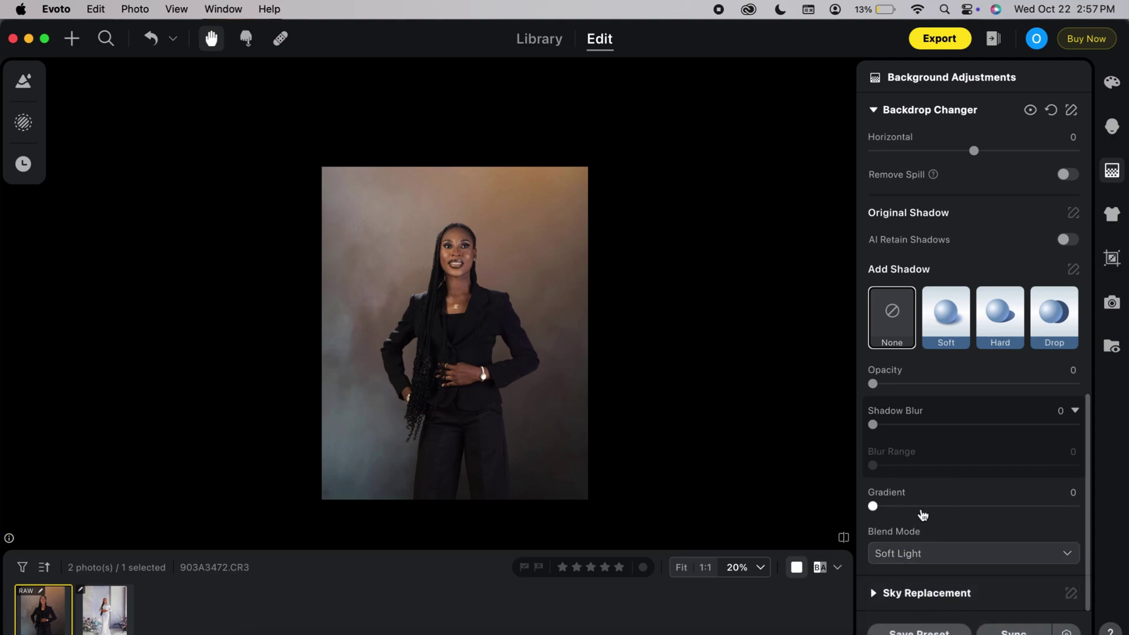
key(backslash)
key(backslash)
key(super+equal)
key(super+equal)
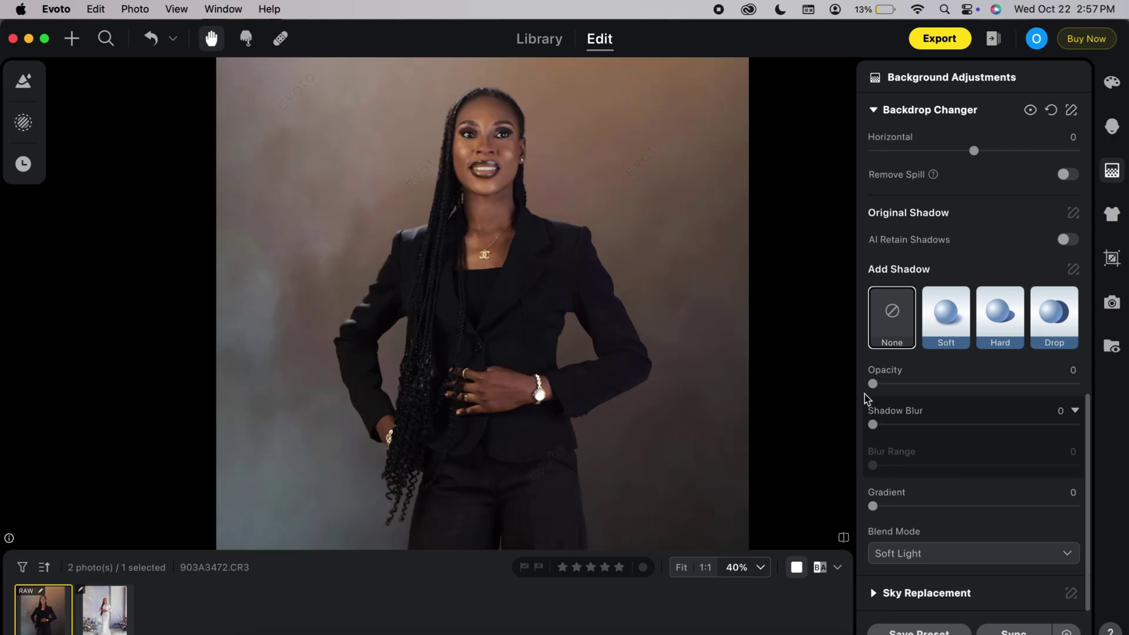
key(super+minus)
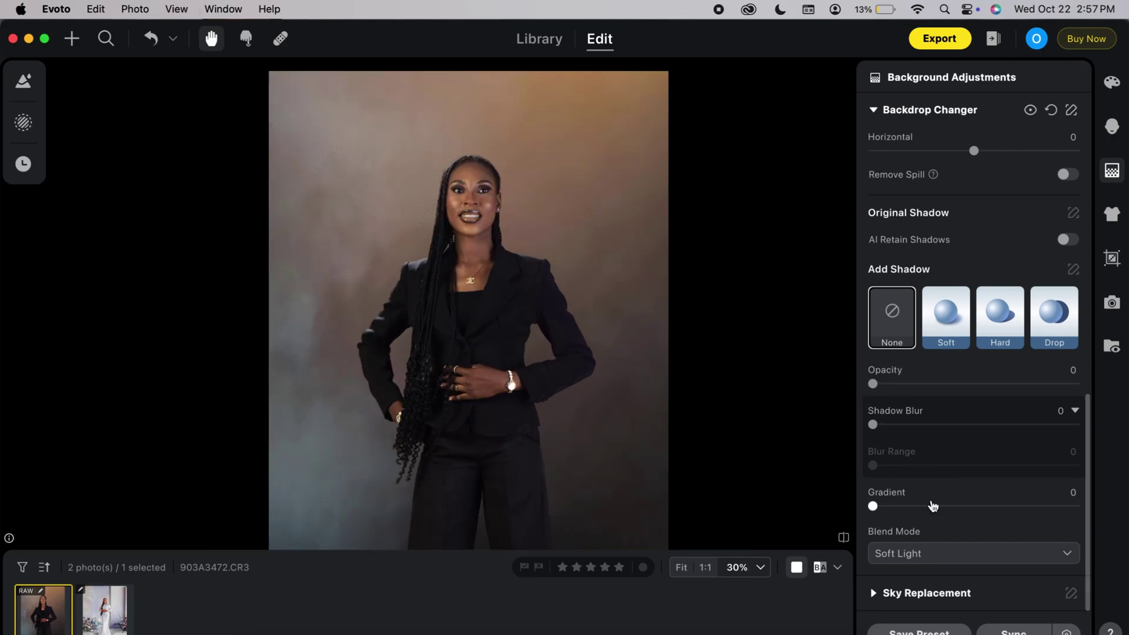
key(super+equal)
key(super+minus)
Compare Soft, Drop and Hard shadow presets, then set Add Shadow to None
click(963, 312)
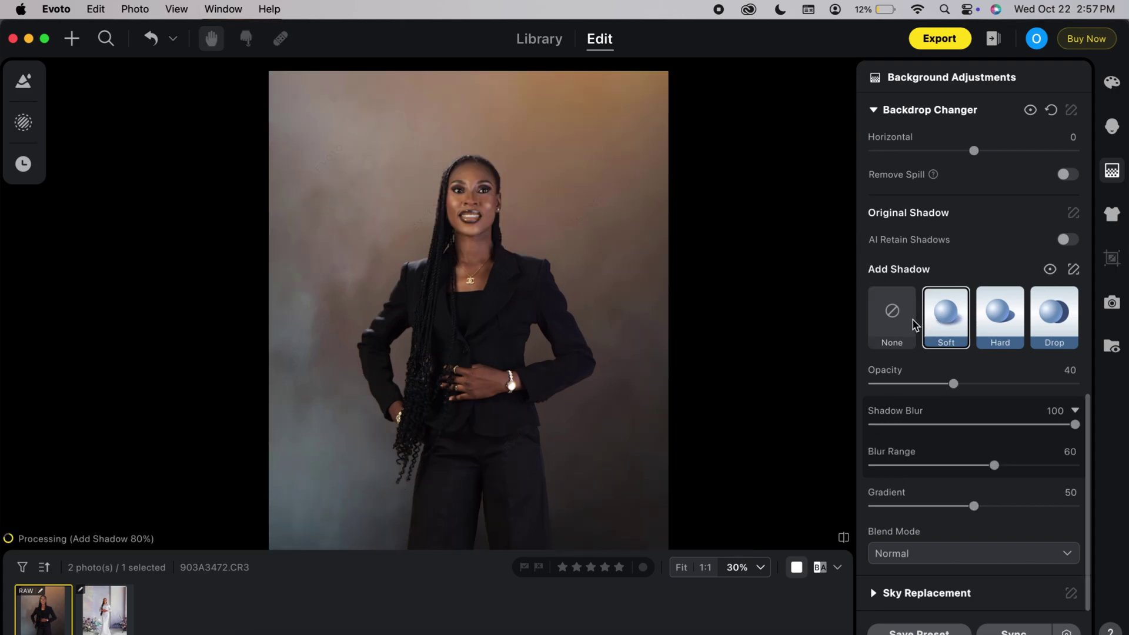
click(1054, 318)
key(super+minus)
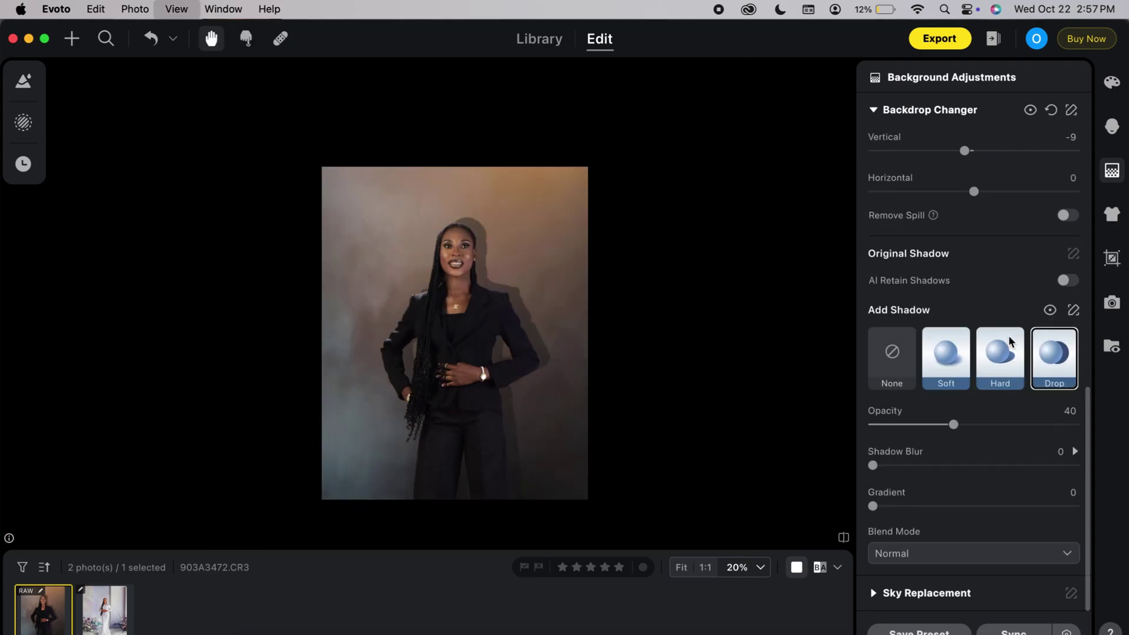
key(super+equal)
click(1013, 355)
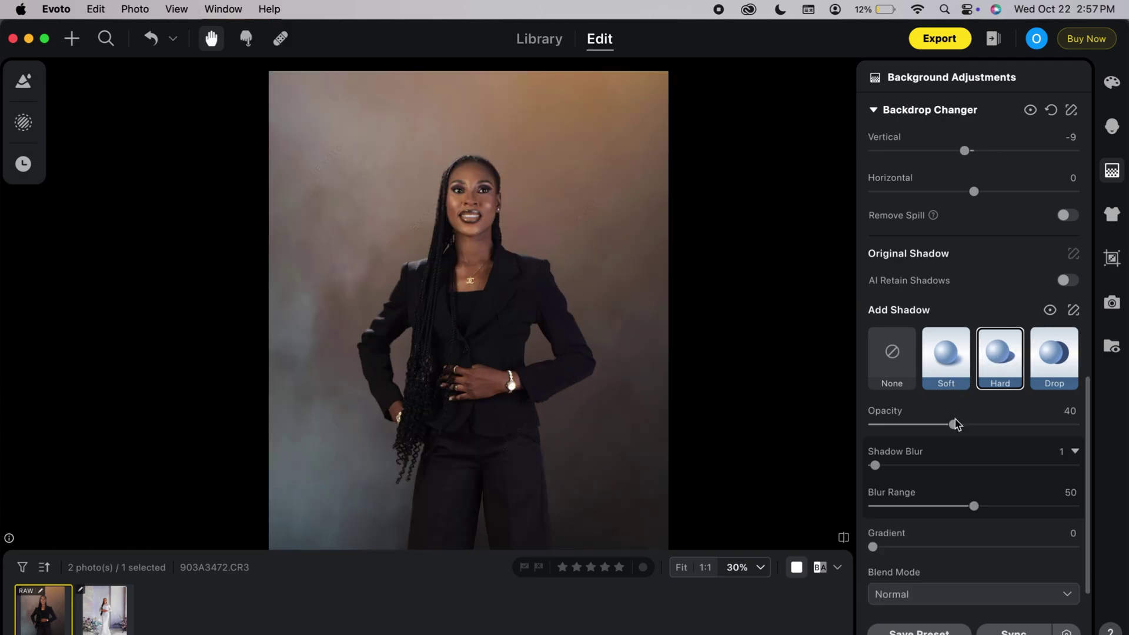
click(901, 366)
scroll(964, 319, up, 5)
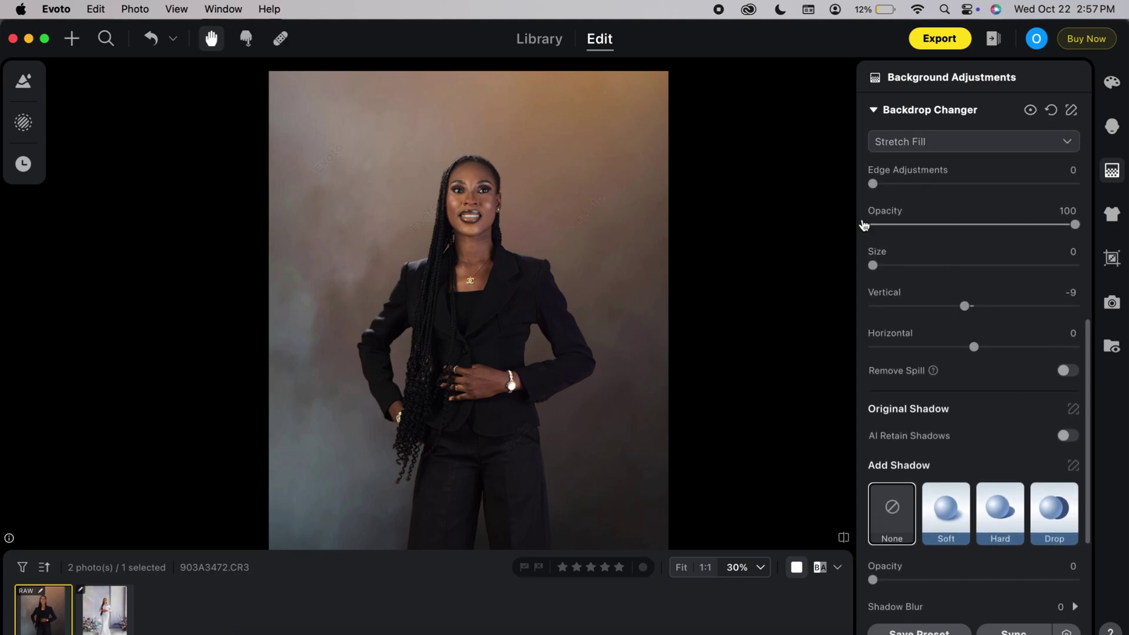
scroll(964, 329, up, 2)
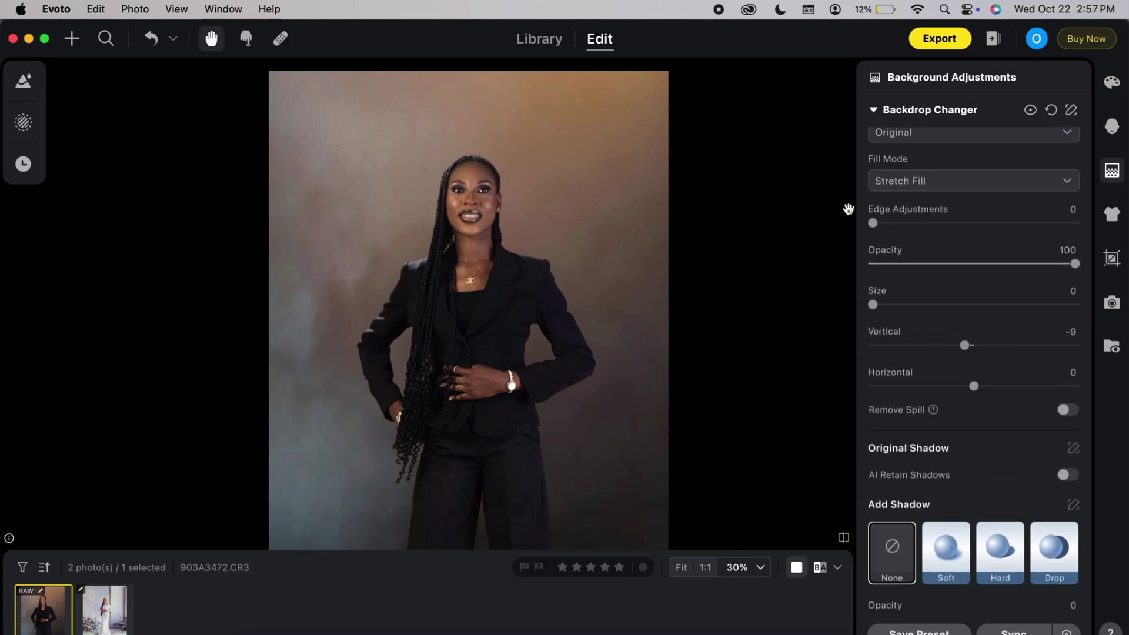